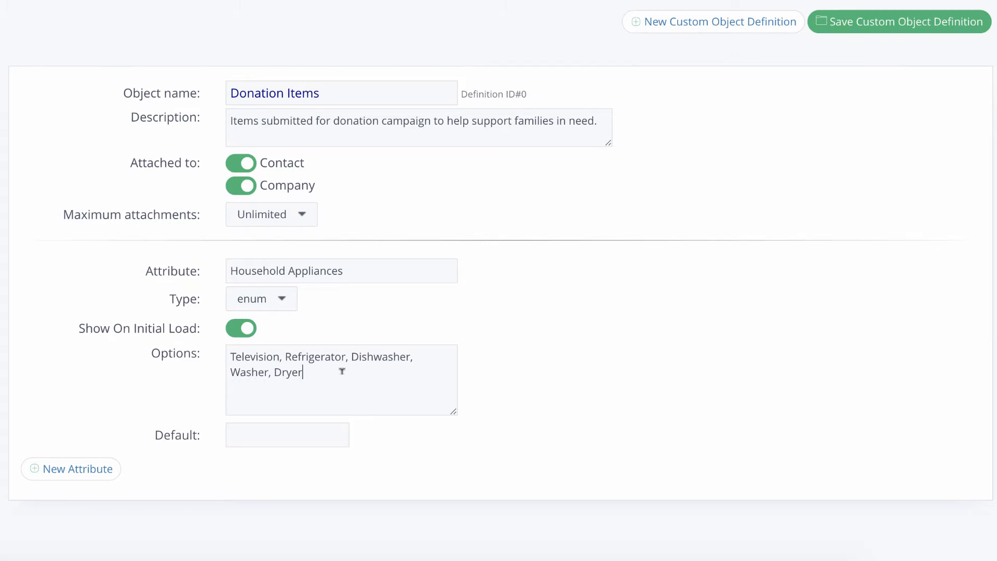
- Save the Donation Items custom object definition with its appliance, picture and submission date attributes
{"action": "left_click", "coordinate": [304, 437]}
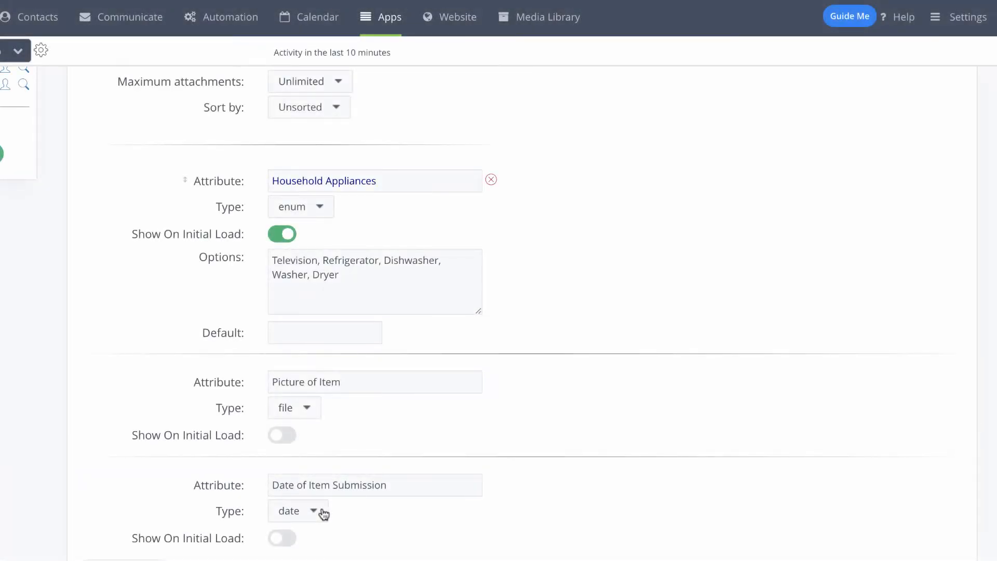
{"action": "scroll", "coordinate": [323, 513], "scroll_direction": "up", "scroll_amount": 4}
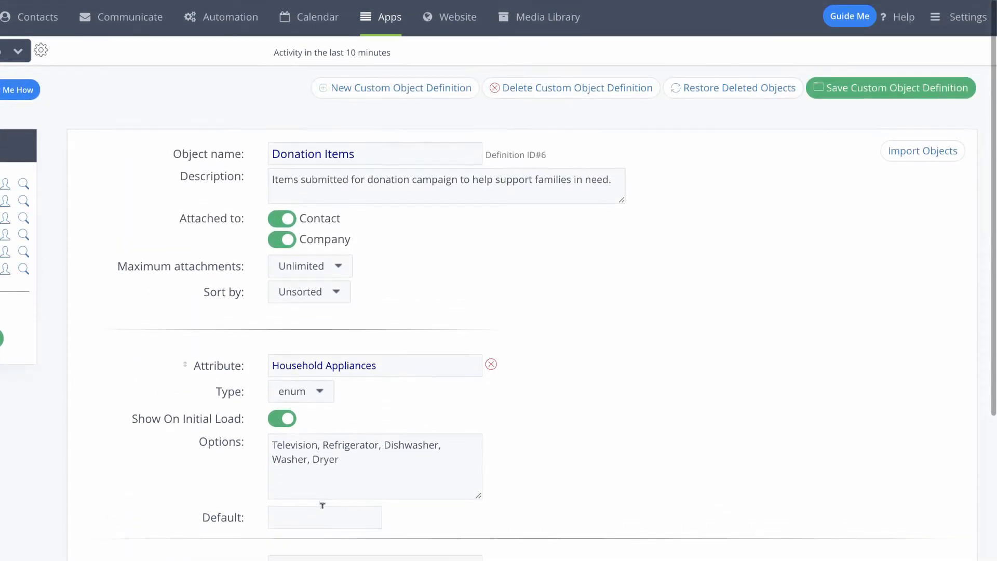
{"action": "left_click", "coordinate": [853, 86]}
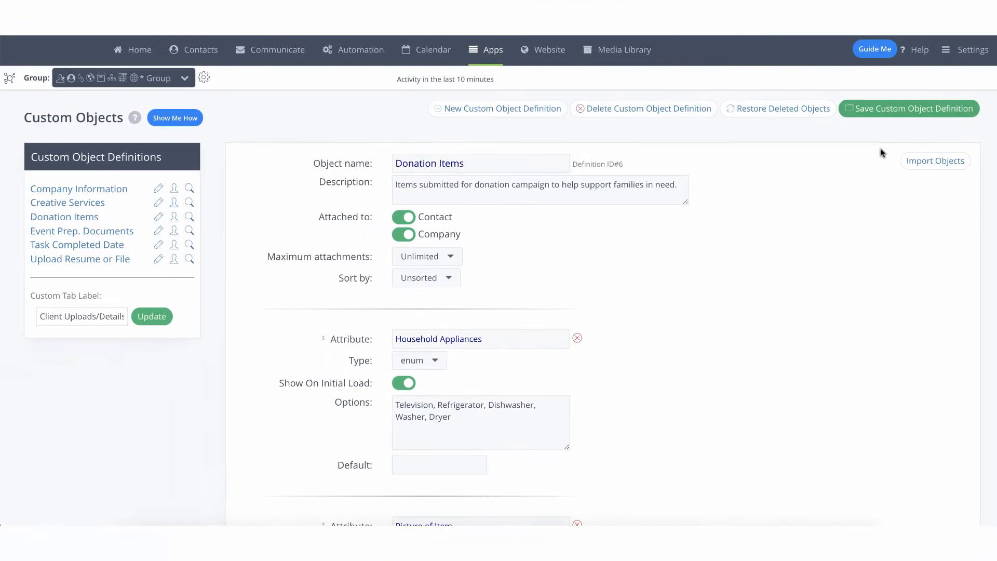
- Reorder the Donation Items attributes so that Date of Item Submission comes before Household Appliances
{"action": "scroll", "coordinate": [810, 343], "scroll_direction": "down", "scroll_amount": 4}
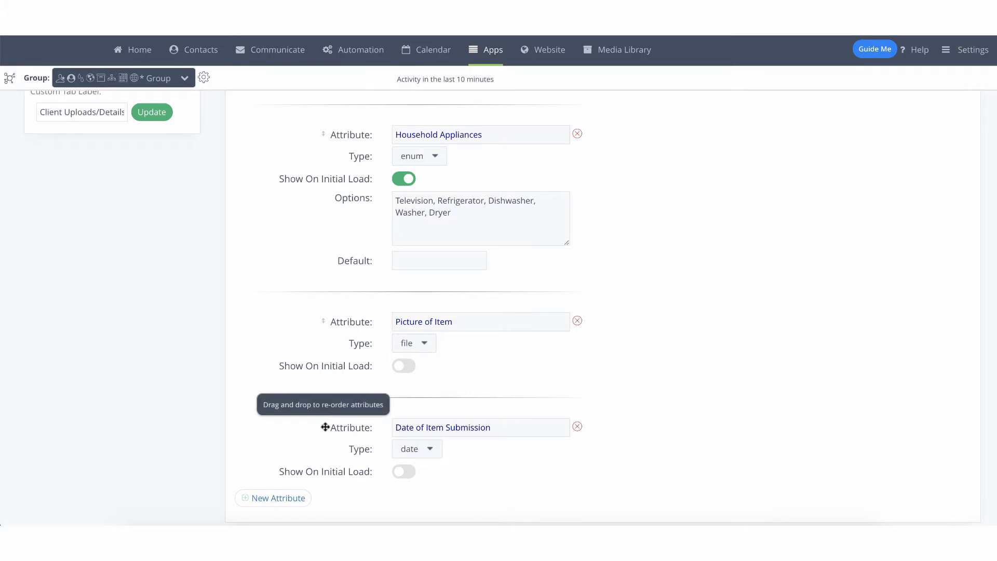
{"action": "left_click_drag", "start_coordinate": [325, 427], "coordinate": [328, 181]}
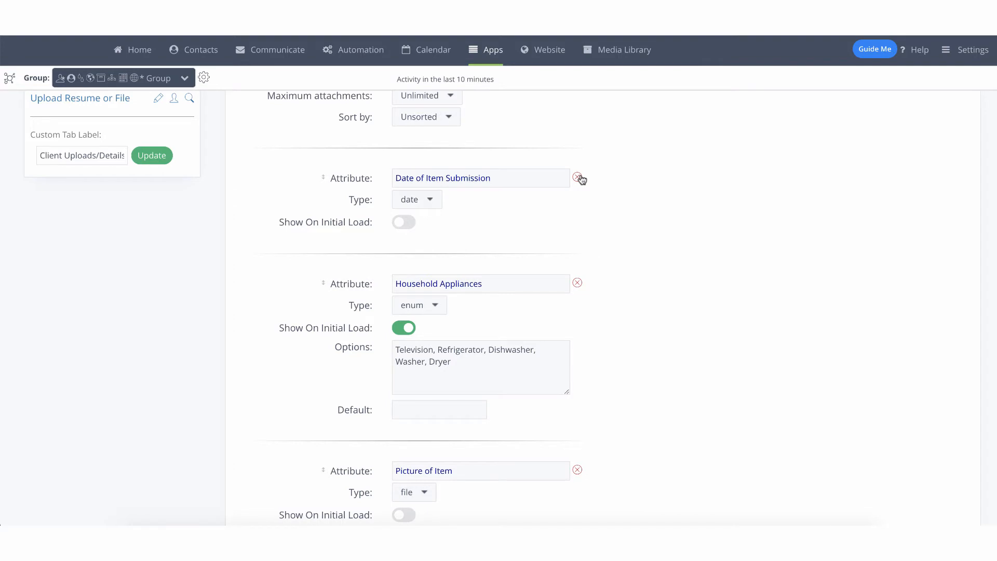
{"action": "scroll", "coordinate": [581, 179], "scroll_direction": "up", "scroll_amount": 5}
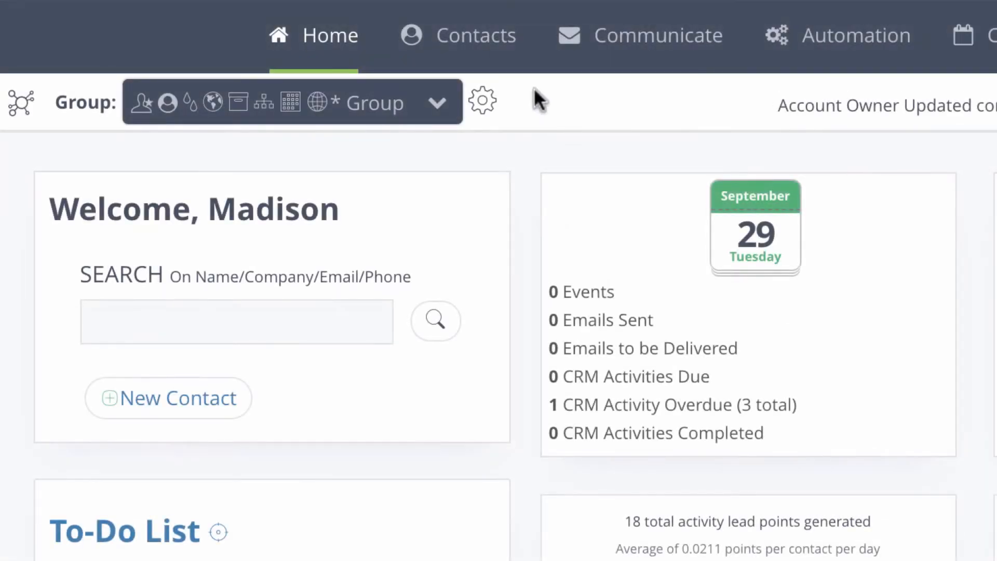
- Open the Marketing Manager contact at Limited Blenders from the contact list for editing and show its Client Uploads/Details
{"action": "mouse_move", "coordinate": [503, 40]}
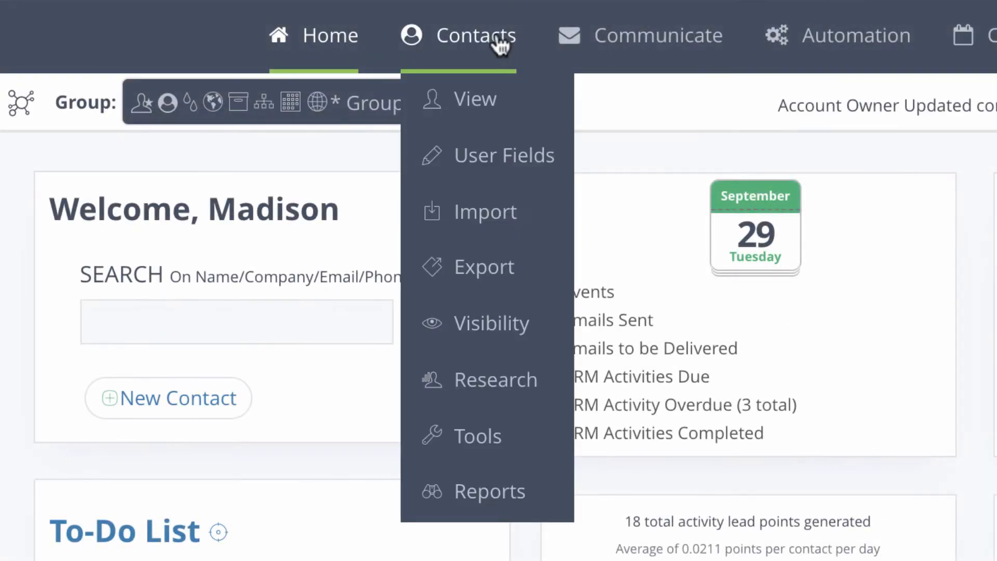
{"action": "left_click", "coordinate": [498, 104]}
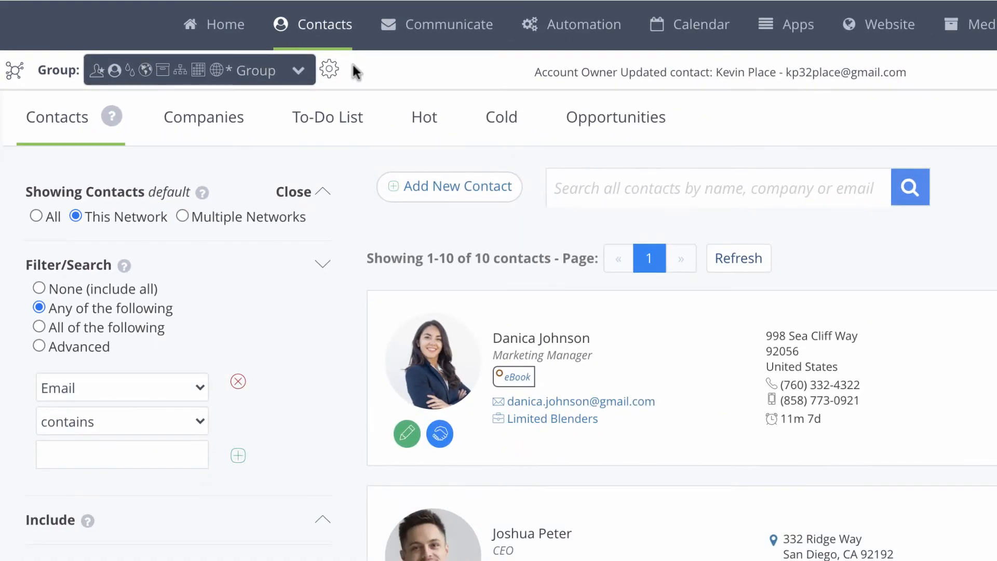
{"action": "left_click", "coordinate": [405, 435]}
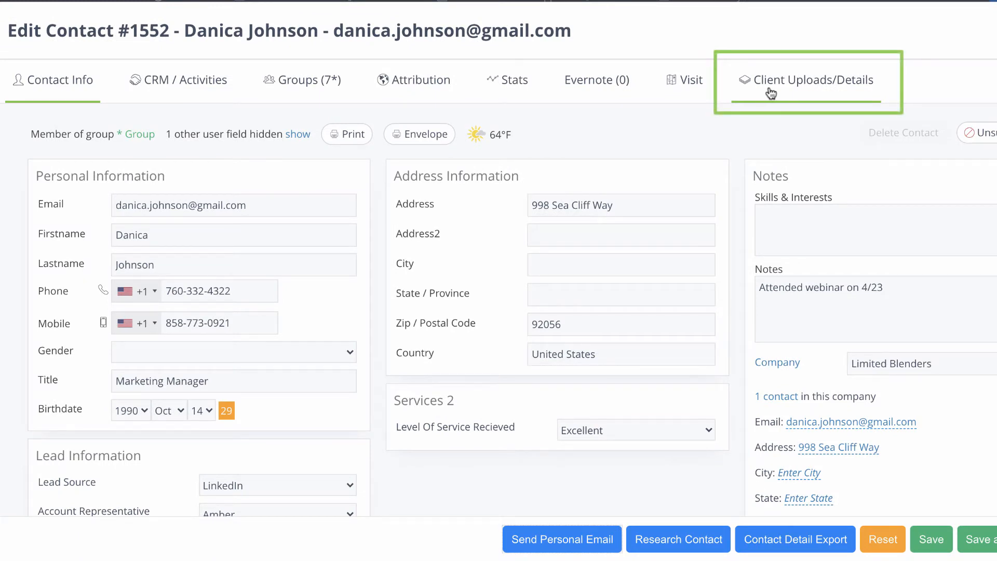
{"action": "left_click", "coordinate": [771, 91]}
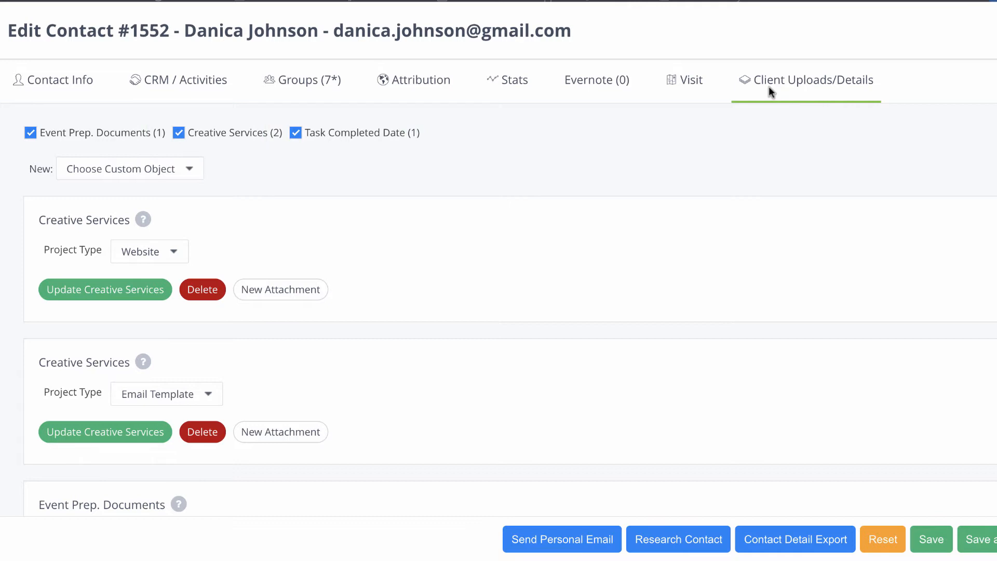
- Review the available Project Type options of the contact's Website Creative Services object
{"action": "mouse_move", "coordinate": [144, 220]}
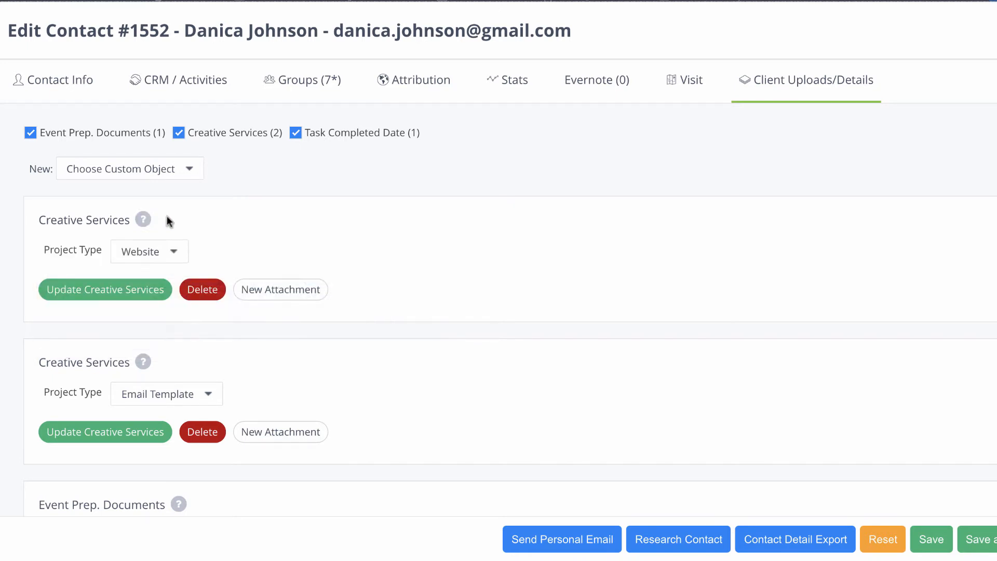
{"action": "left_click", "coordinate": [166, 261]}
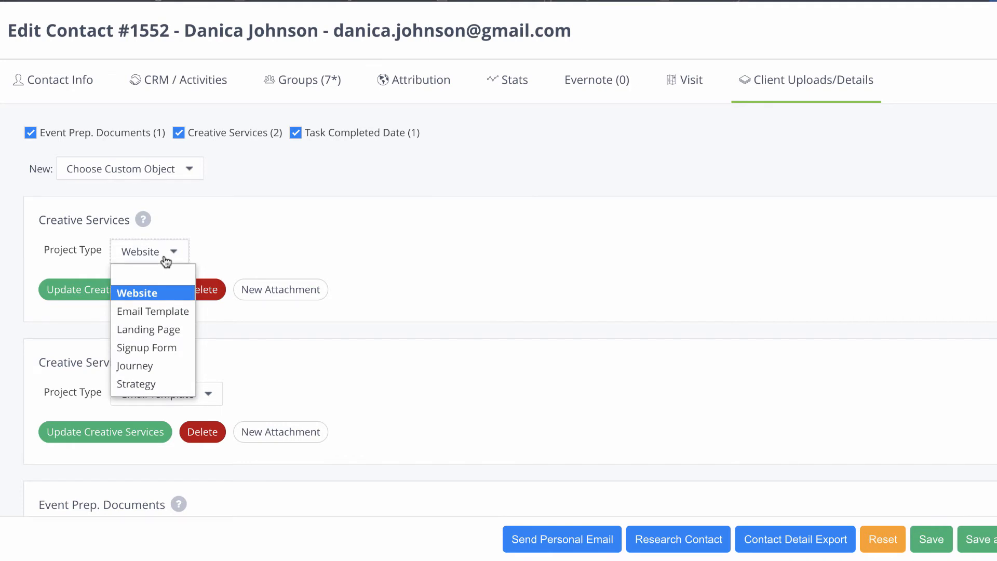
{"action": "left_click", "coordinate": [166, 261]}
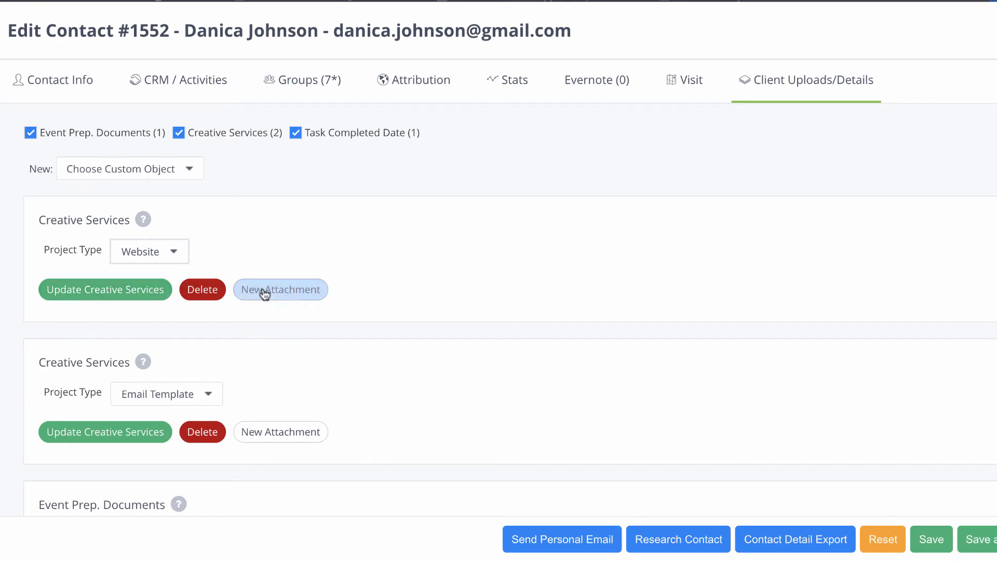
- Add a new Contact attachment to the Website Creative Services object, linking it to the matching Marketing Inc. contact, and save it
{"action": "left_click", "coordinate": [287, 294]}
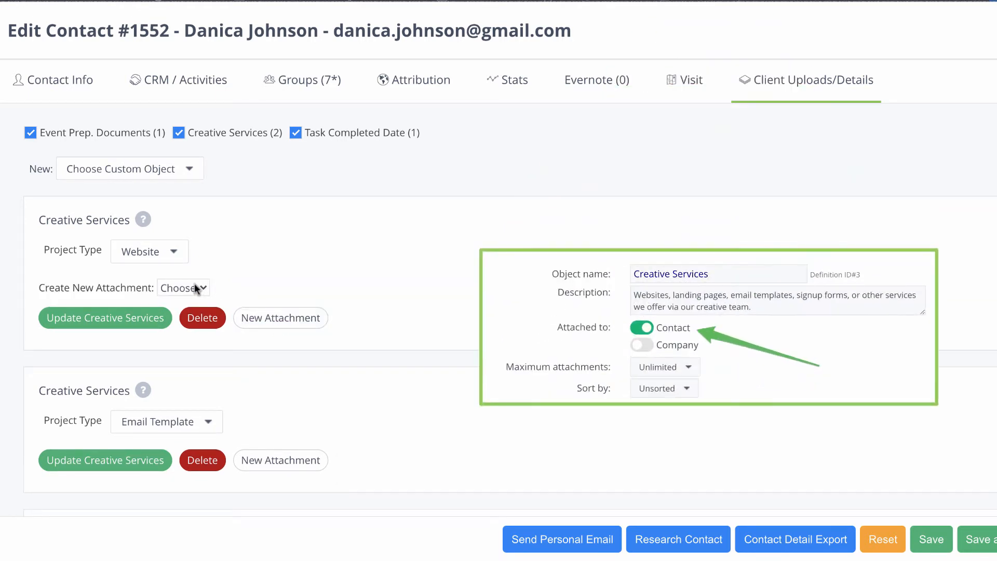
{"action": "left_click", "coordinate": [198, 289]}
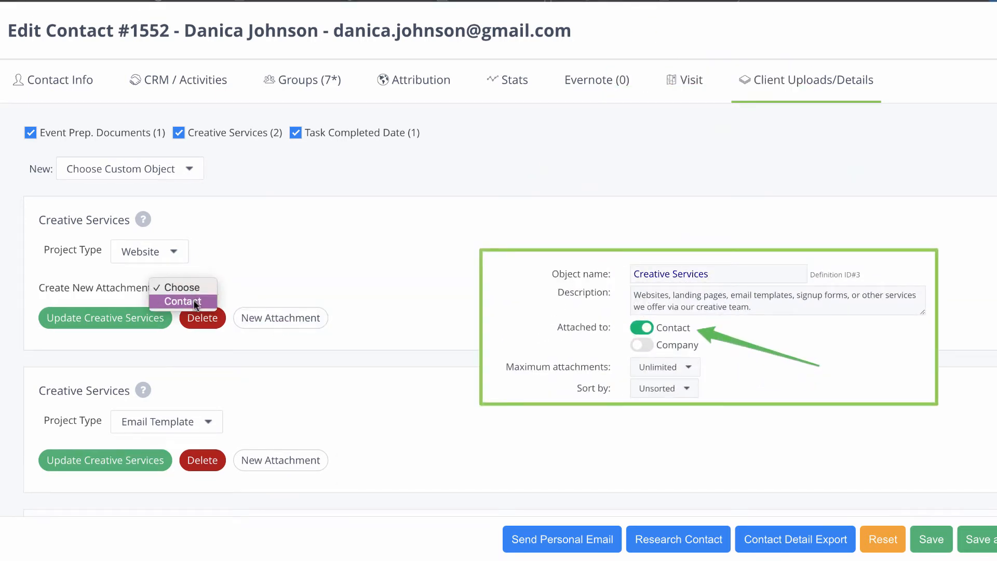
{"action": "left_click", "coordinate": [194, 300]}
{"action": "left_click", "coordinate": [228, 294]}
{"action": "type", "text": "james"}
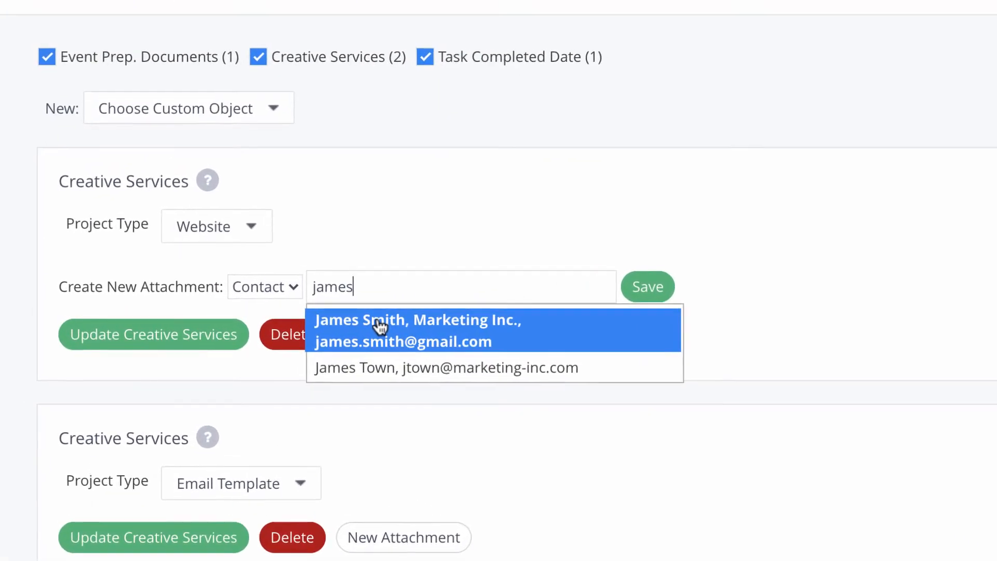
{"action": "left_click", "coordinate": [380, 326]}
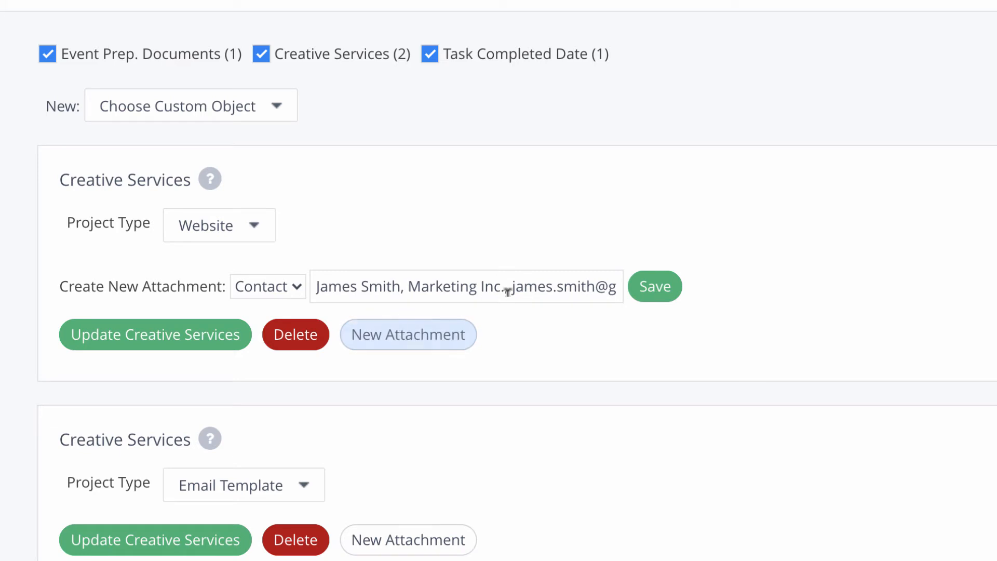
{"action": "left_click", "coordinate": [655, 287]}
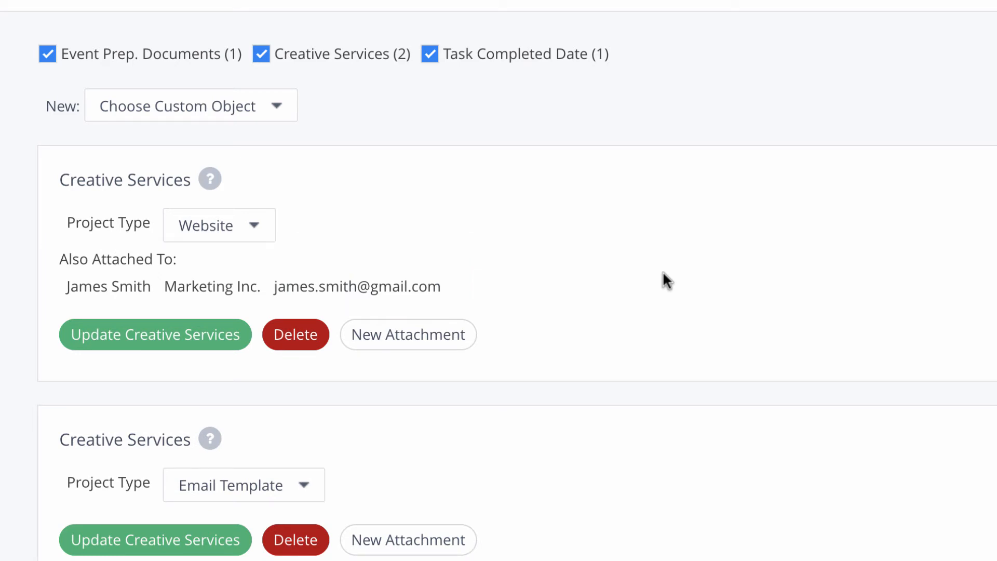
- Create and save a Donation Items object for the contact, dated Wednesday, 30 September 2020, with appliance Refrigerator and a picture file
{"action": "left_click", "coordinate": [277, 114]}
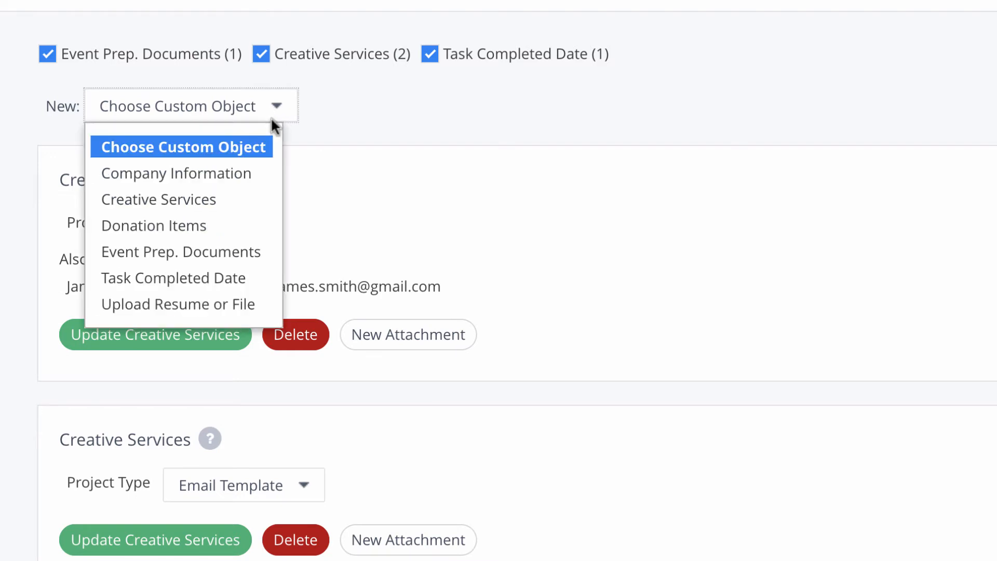
{"action": "left_click", "coordinate": [245, 227]}
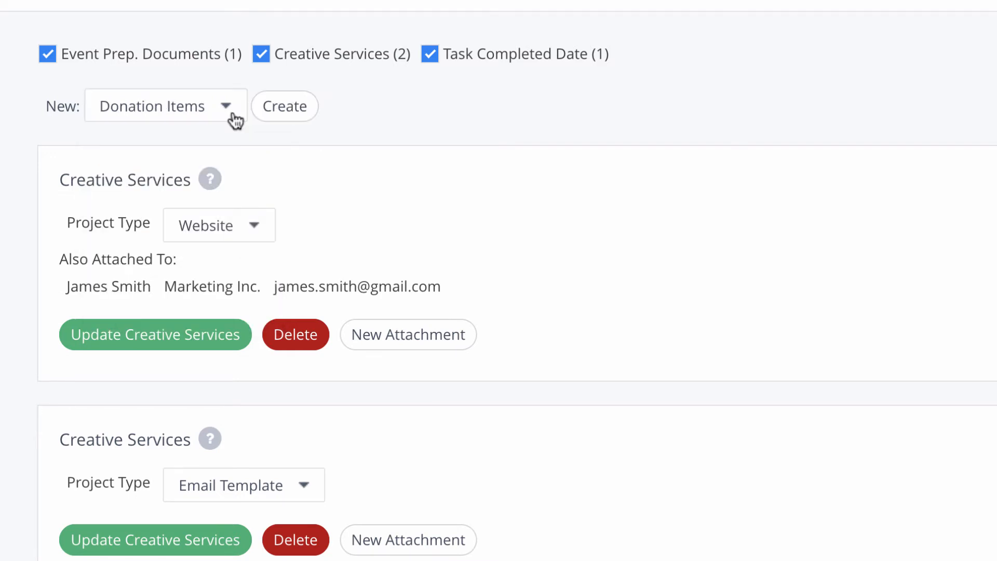
{"action": "left_click", "coordinate": [284, 115]}
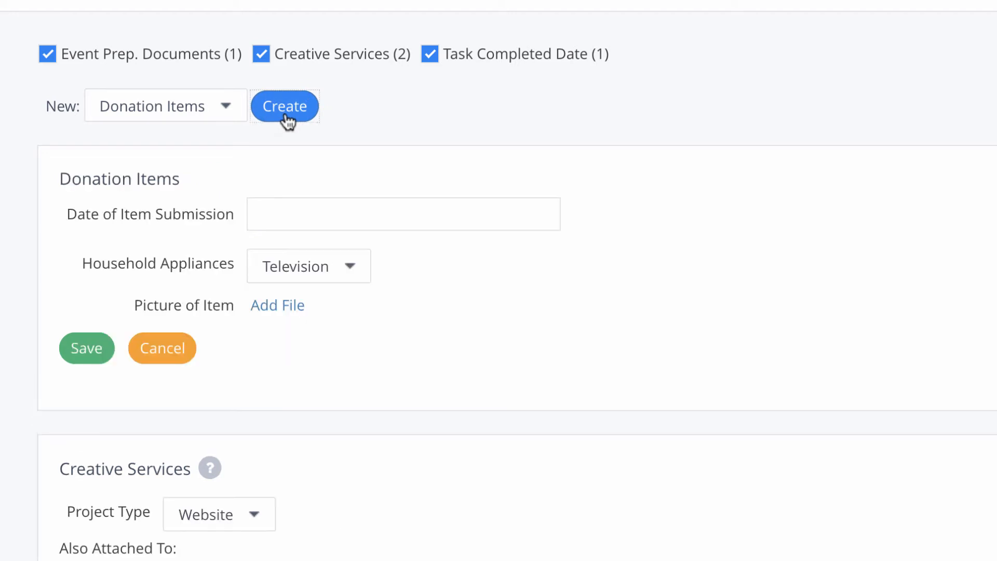
{"action": "left_click", "coordinate": [286, 207]}
{"action": "key", "text": "Return"}
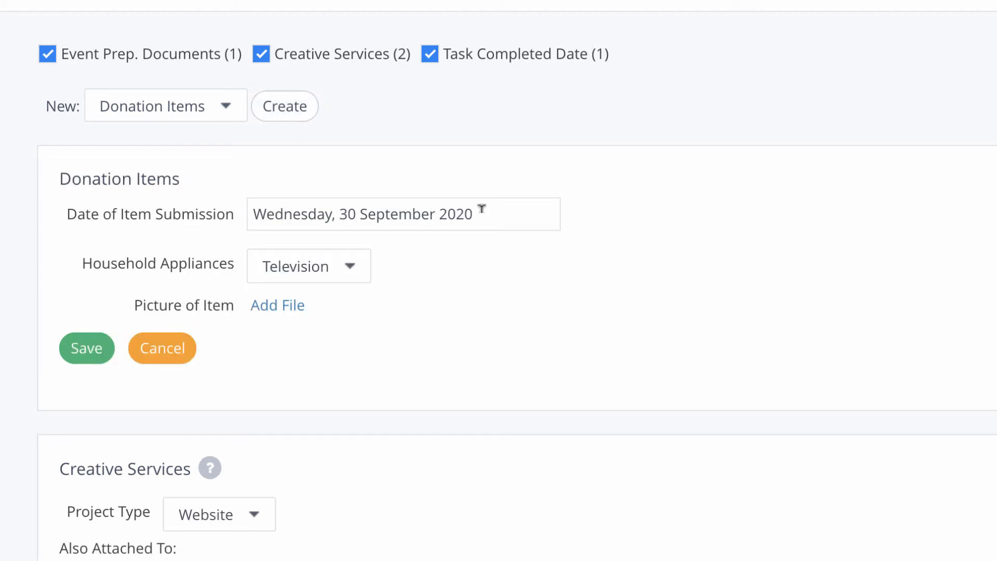
{"action": "left_click", "coordinate": [351, 266]}
{"action": "left_click", "coordinate": [350, 327]}
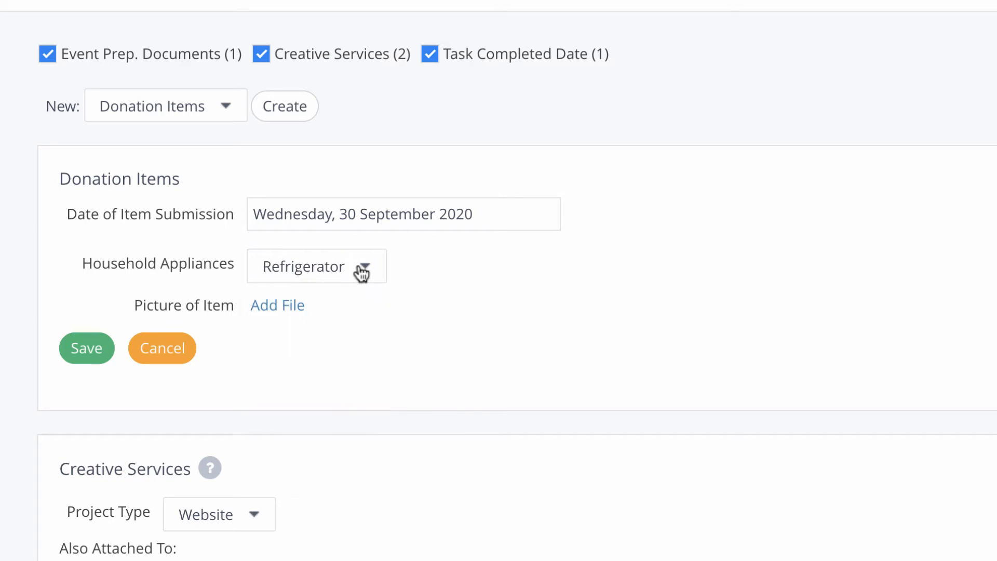
{"action": "left_click", "coordinate": [291, 307]}
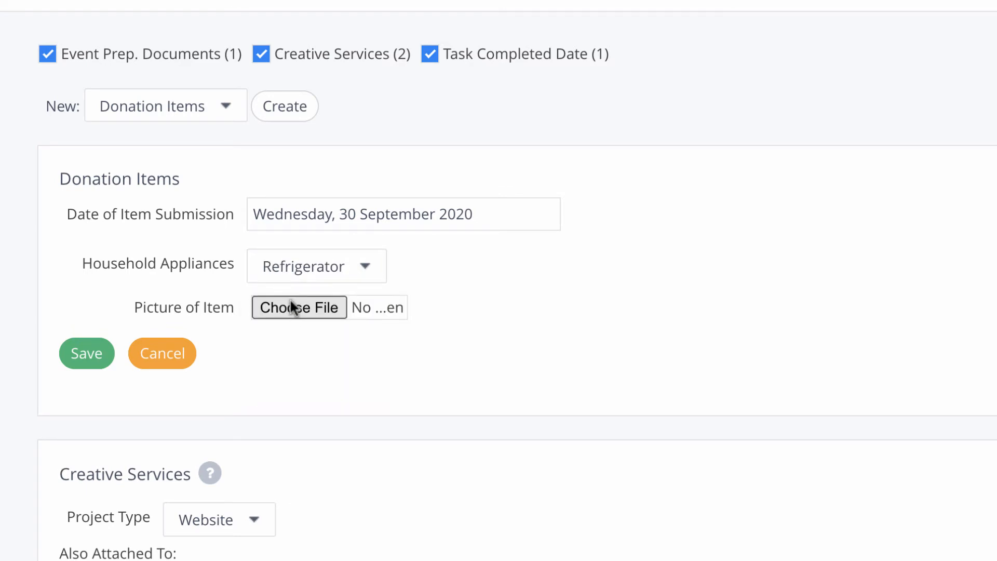
{"action": "left_click", "coordinate": [93, 353]}
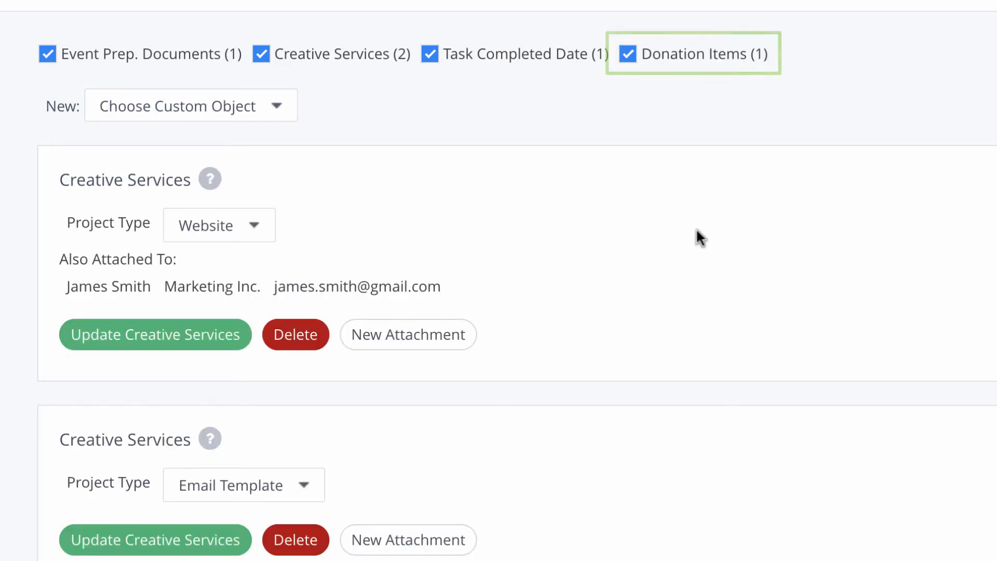
- Expand the details of the contact's Donation Items object to view all of its attributes
{"action": "scroll", "coordinate": [697, 237], "scroll_direction": "down", "scroll_amount": 4}
{"action": "scroll", "coordinate": [696, 230], "scroll_direction": "down", "scroll_amount": 4}
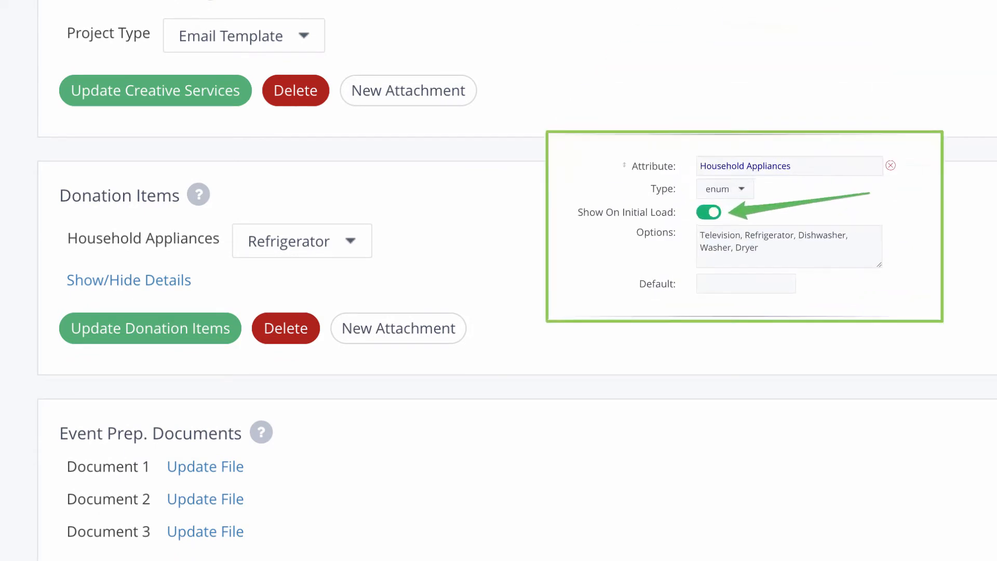
{"action": "left_click", "coordinate": [185, 290]}
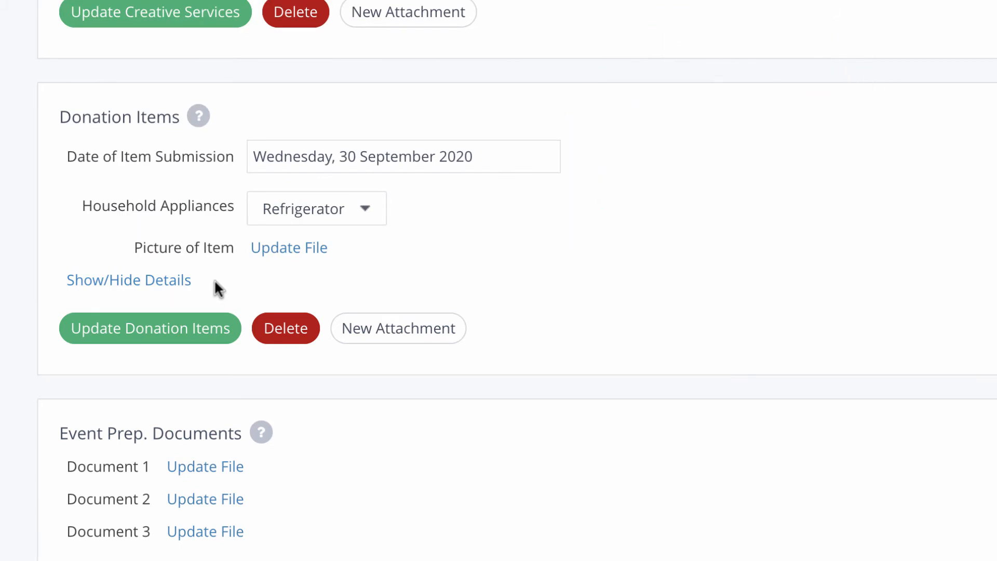
- Filter the contact's custom objects to hide the Creative Services and Task Completed Date entries
{"action": "scroll", "coordinate": [215, 281], "scroll_direction": "up", "scroll_amount": 8}
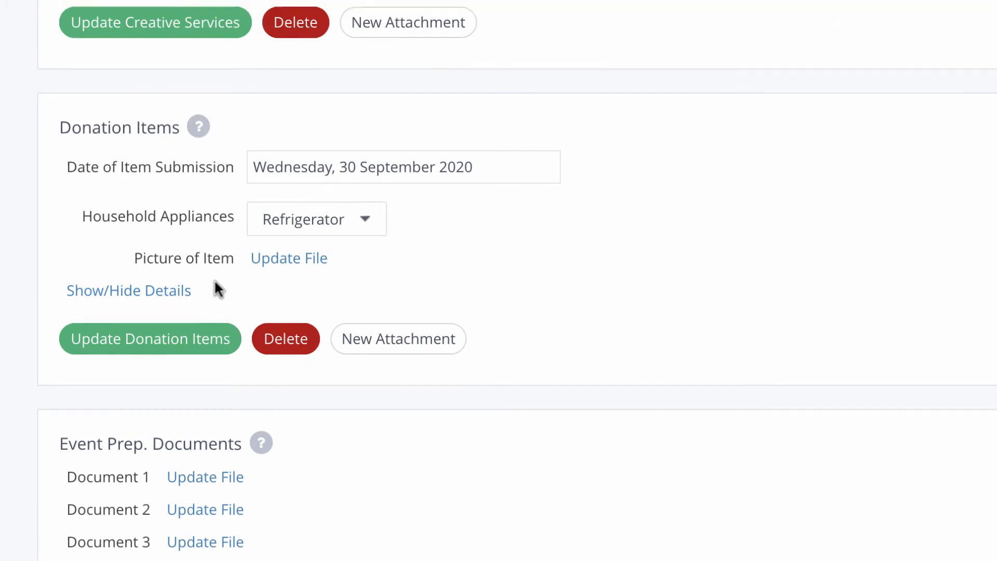
{"action": "scroll", "coordinate": [214, 280], "scroll_direction": "up", "scroll_amount": 3}
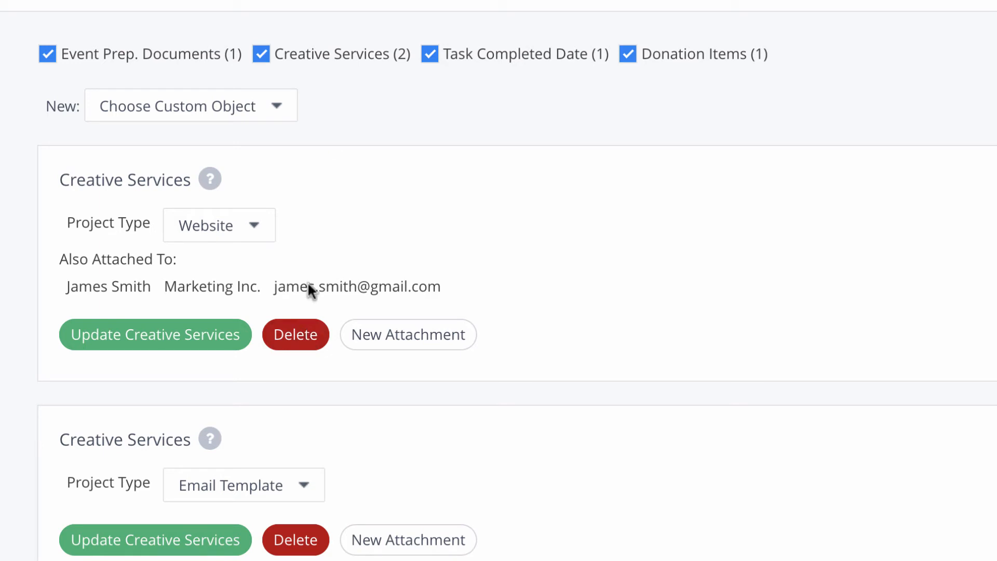
{"action": "left_click", "coordinate": [262, 55]}
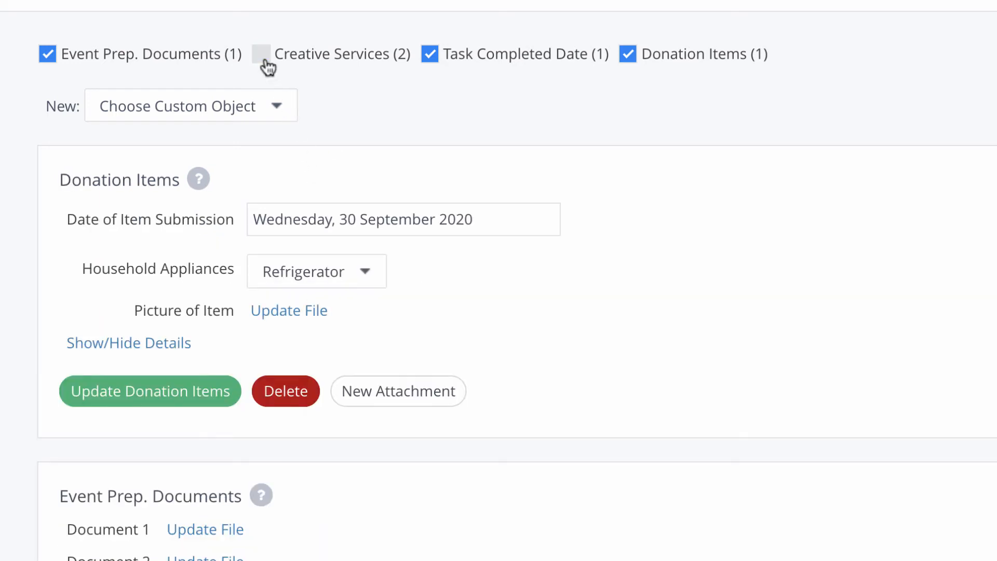
{"action": "left_click", "coordinate": [429, 55]}
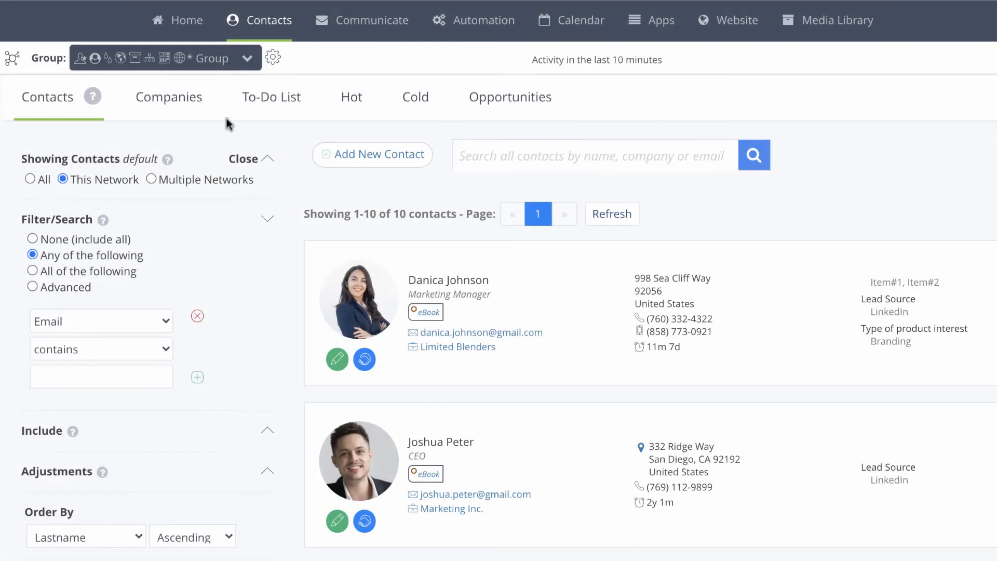
- Open the Marketing Inc. record from the company list and show its Client Uploads/Details
{"action": "left_click", "coordinate": [190, 107]}
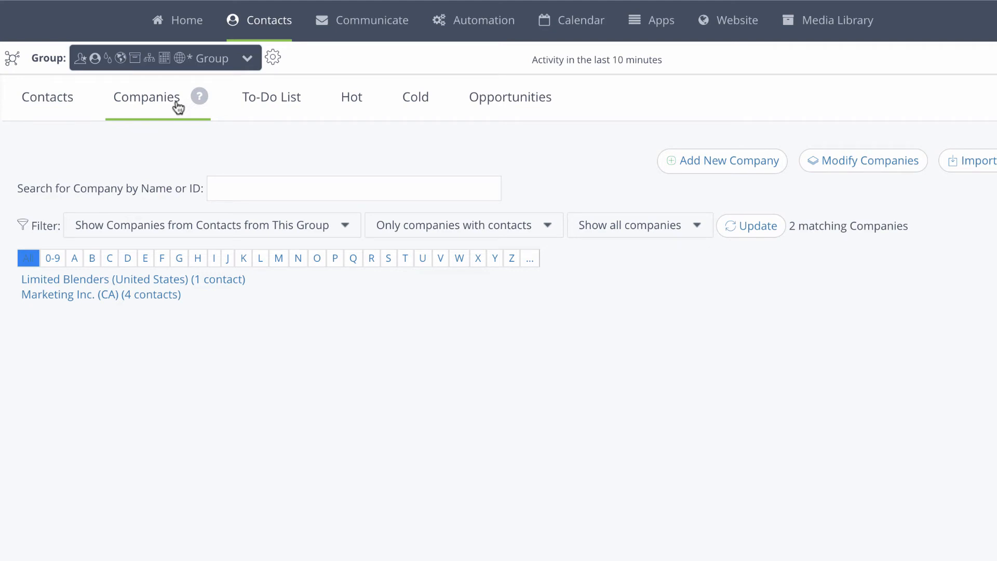
{"action": "left_click", "coordinate": [81, 297]}
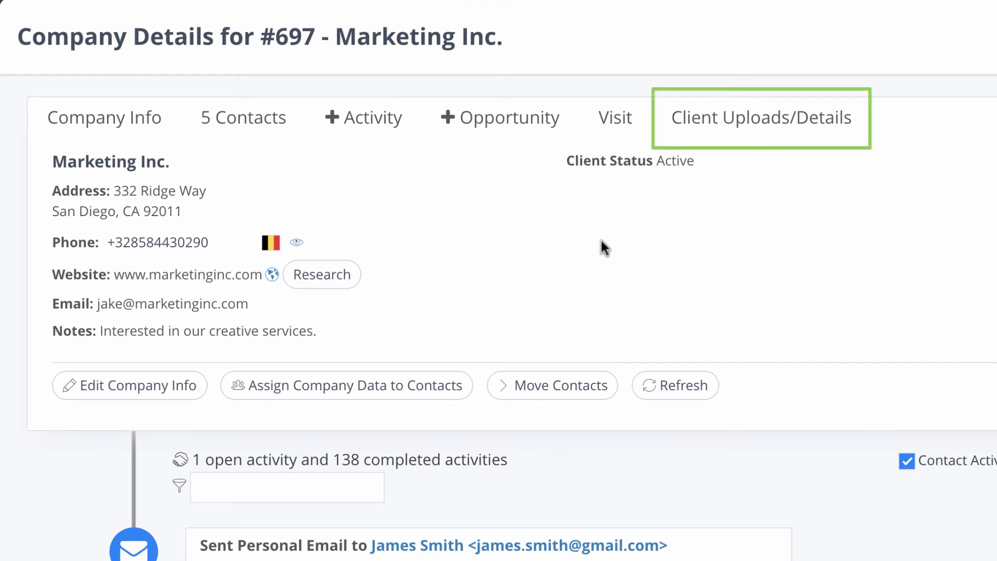
{"action": "left_click", "coordinate": [783, 129]}
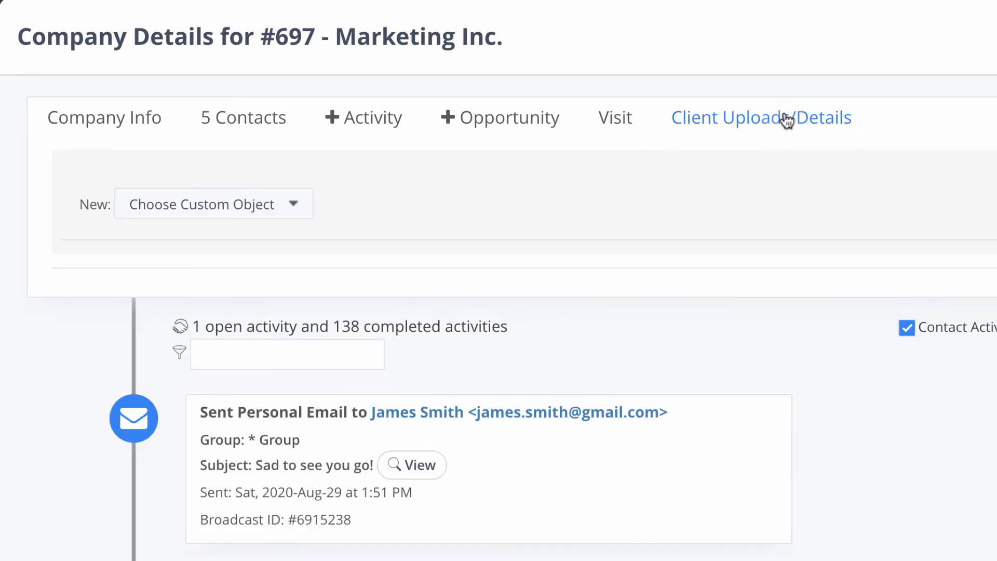
- Create a Company Information object for Marketing Inc. and choose NU_LOGO_654_430_Horizontal-1-002.png as the company logo
{"action": "left_click", "coordinate": [289, 212]}
{"action": "left_click", "coordinate": [279, 264]}
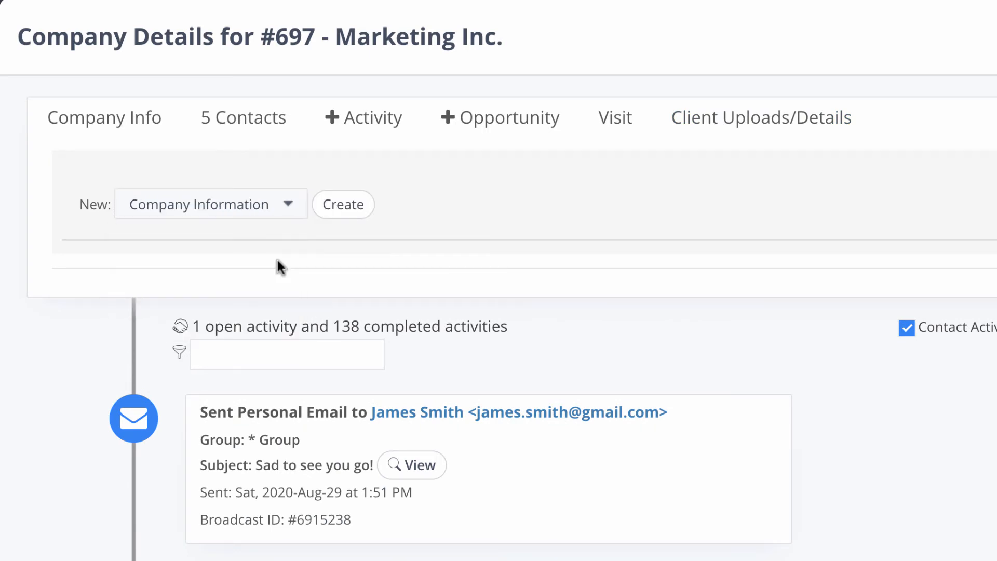
{"action": "left_click", "coordinate": [351, 210]}
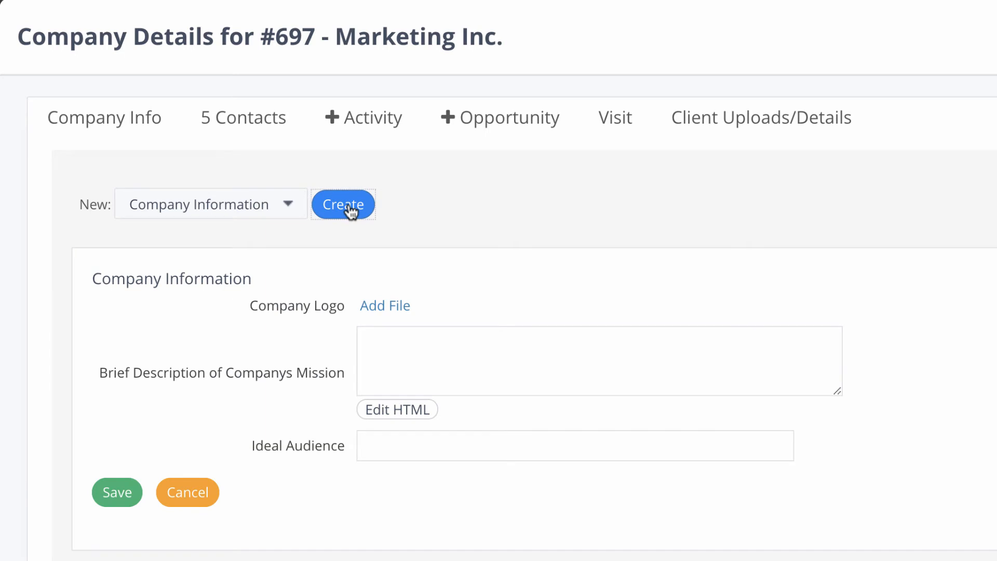
{"action": "left_click", "coordinate": [399, 305]}
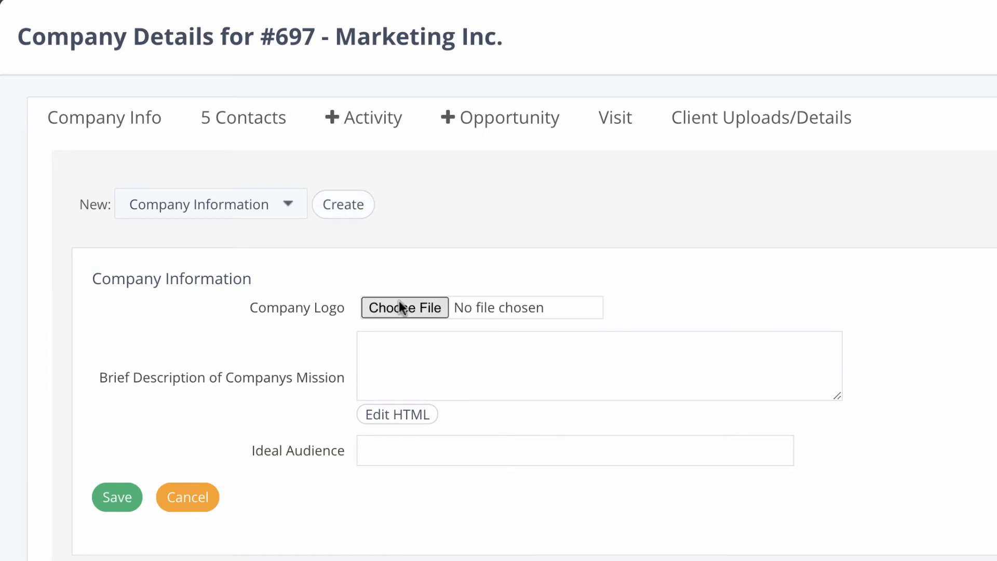
{"action": "left_click", "coordinate": [399, 308]}
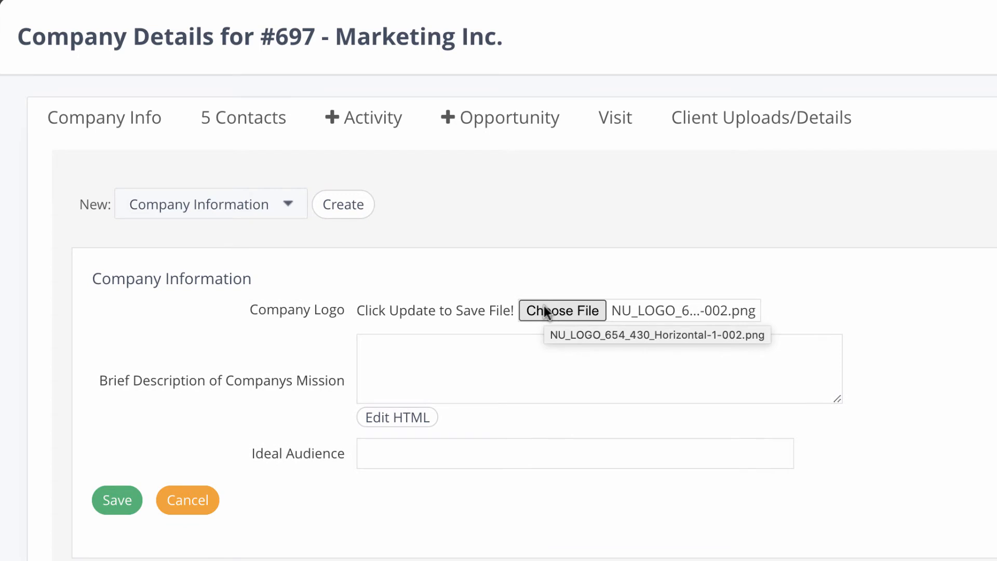
- Set the mission to "Marketing Inc. is a full service digital marketing agency to align the best designers with Saas Companies." and ideal audience to "SMB Businesses"; save
{"action": "left_click", "coordinate": [507, 347]}
{"action": "type", "text": "Marketing Inc. is a full service digital marketing agency to align the best designers with Saas Companies."}
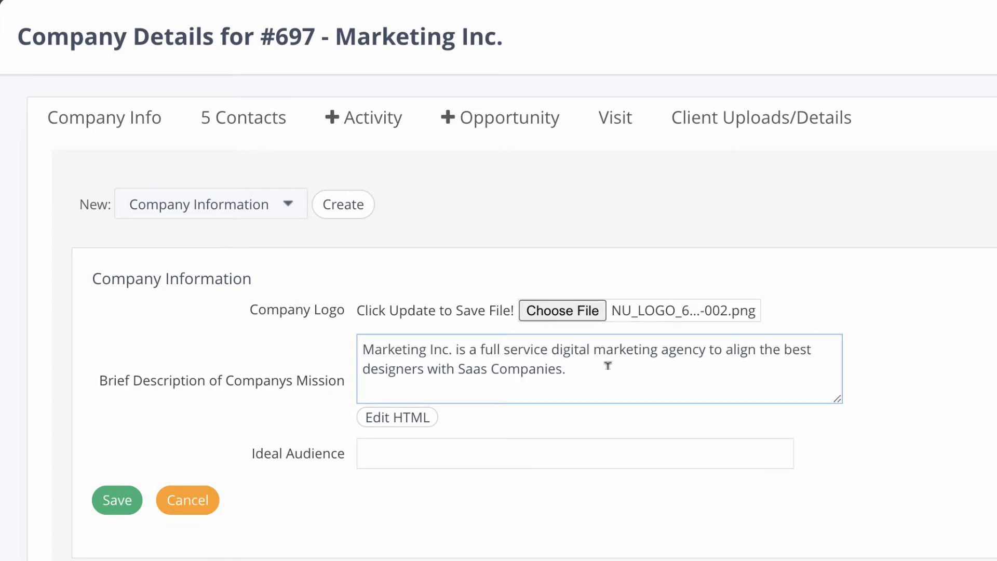
{"action": "left_click", "coordinate": [412, 449]}
{"action": "type", "text": "SMB Businesses"}
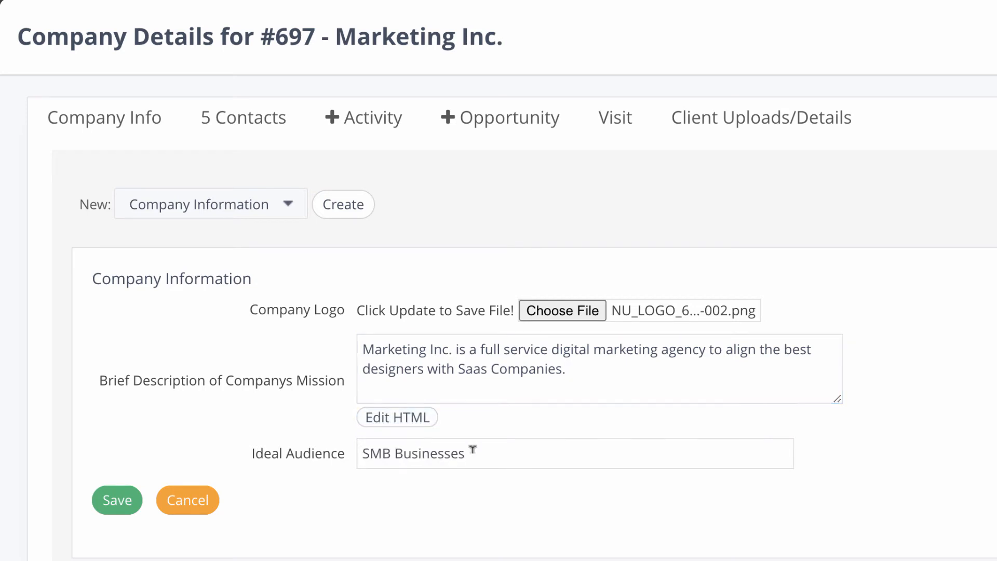
{"action": "left_click", "coordinate": [112, 501]}
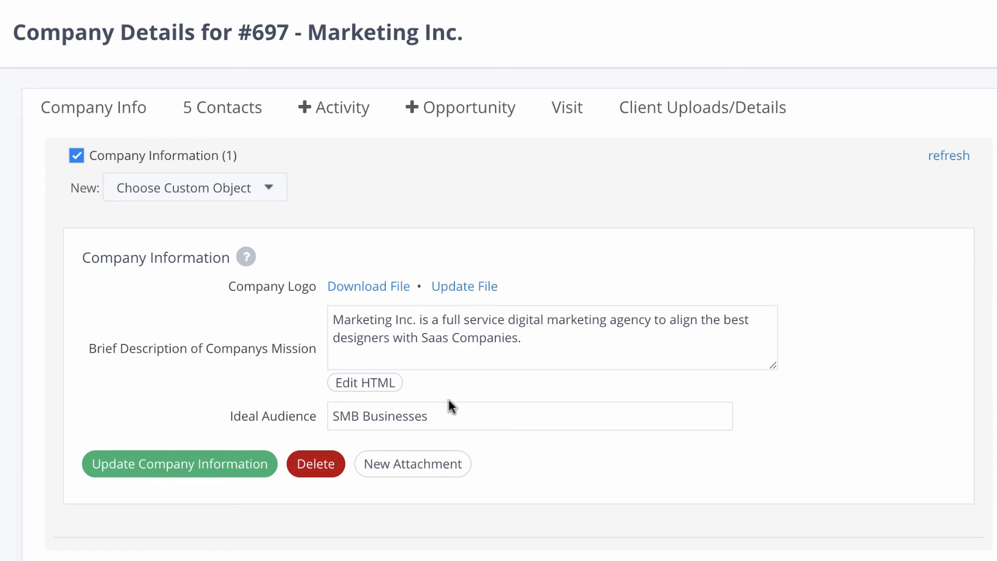
- Create a Contact attachment for the Company Information object, searching "marketing" and choosing the first Marketing Inc. contact, and save it
{"action": "left_click", "coordinate": [443, 465]}
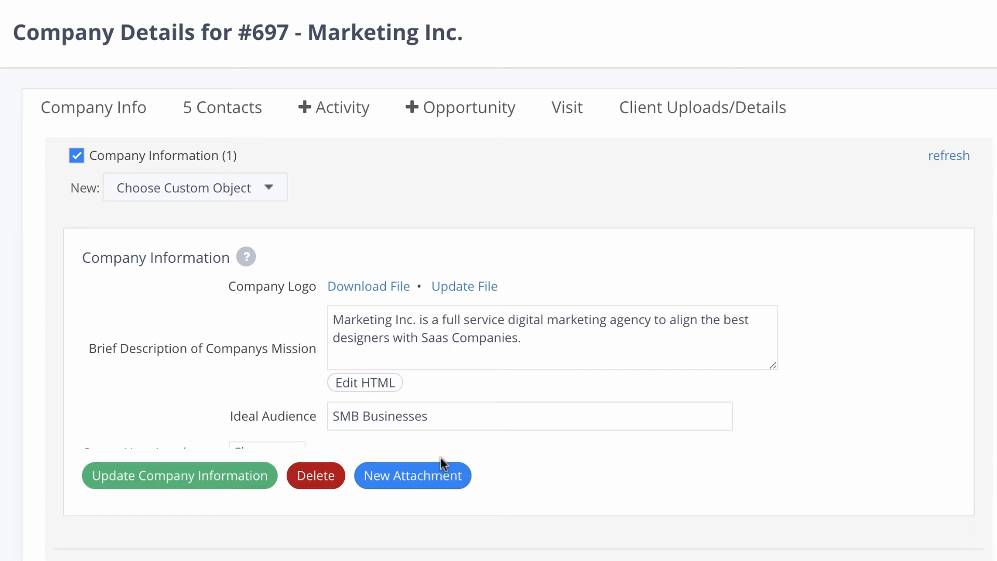
{"action": "left_click", "coordinate": [296, 464]}
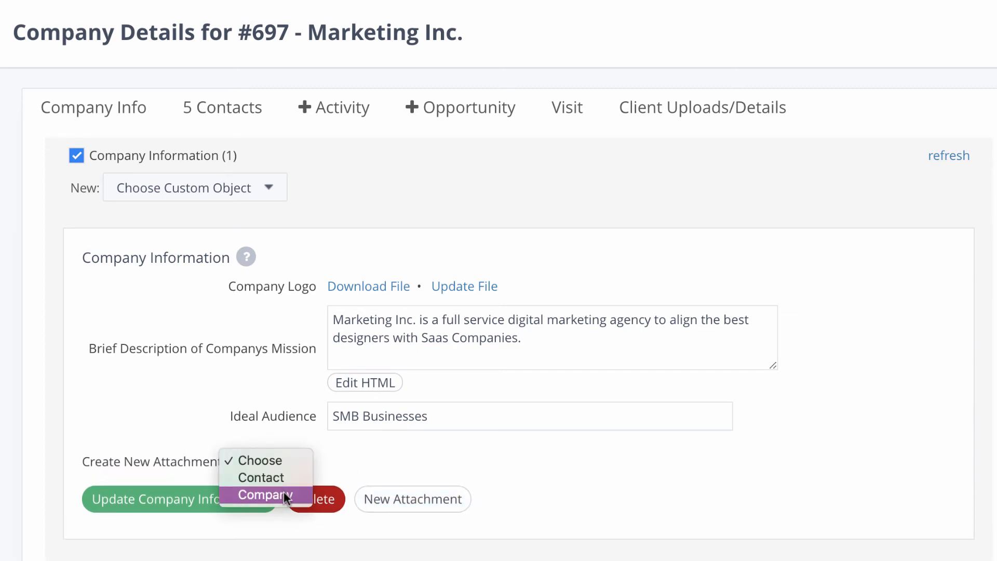
{"action": "left_click", "coordinate": [284, 477]}
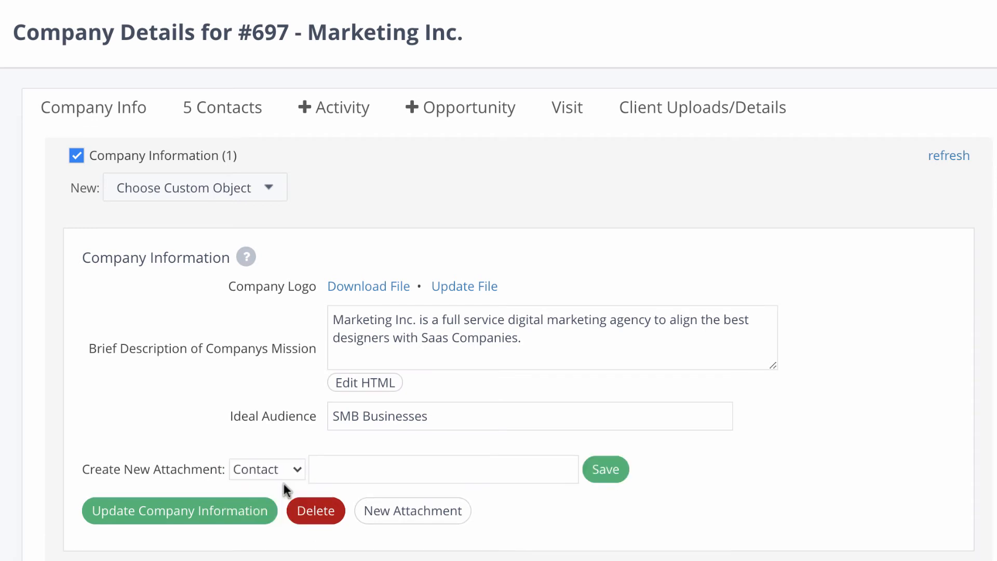
{"action": "left_click", "coordinate": [329, 469]}
{"action": "type", "text": "marketing"}
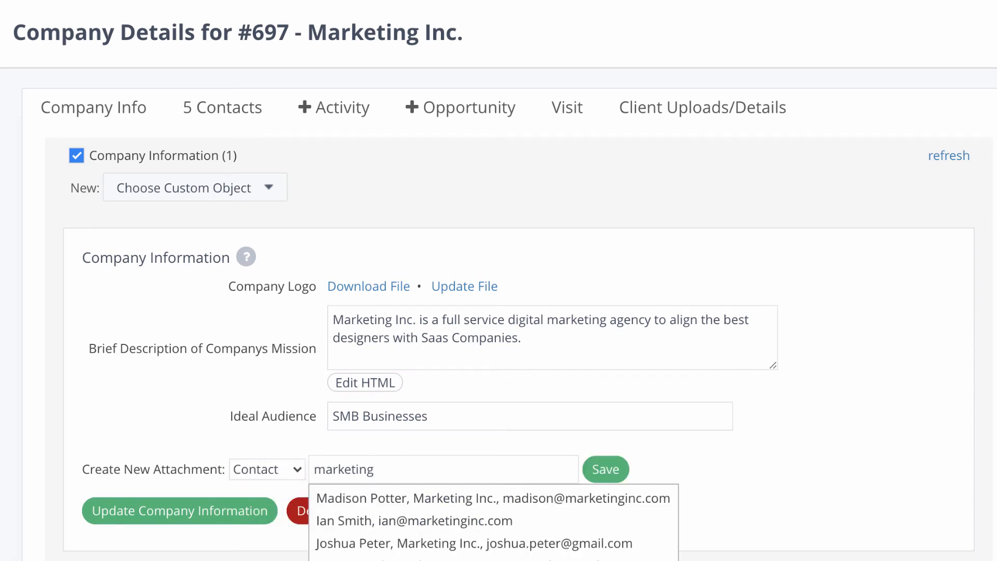
{"action": "left_click", "coordinate": [382, 497]}
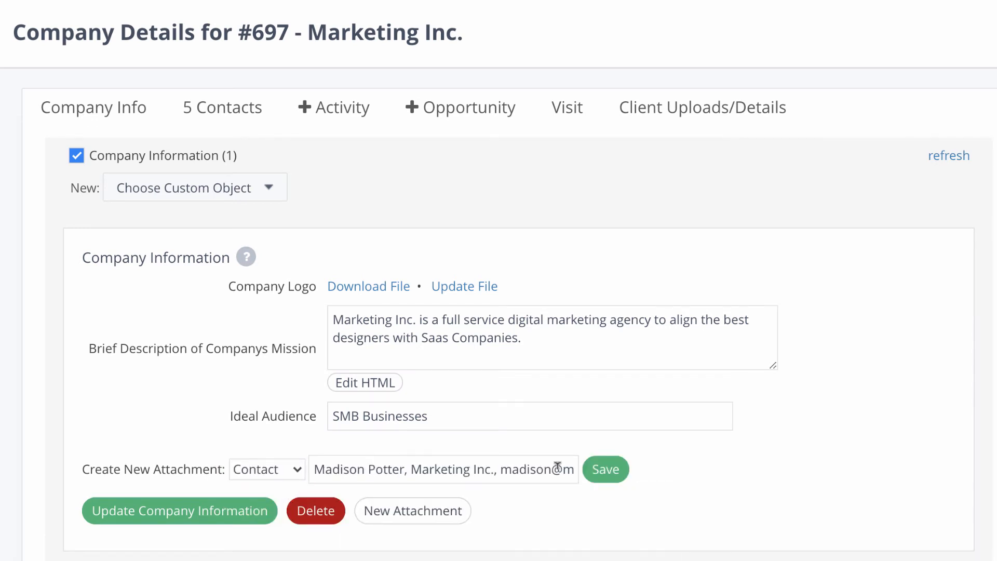
{"action": "left_click", "coordinate": [613, 464]}
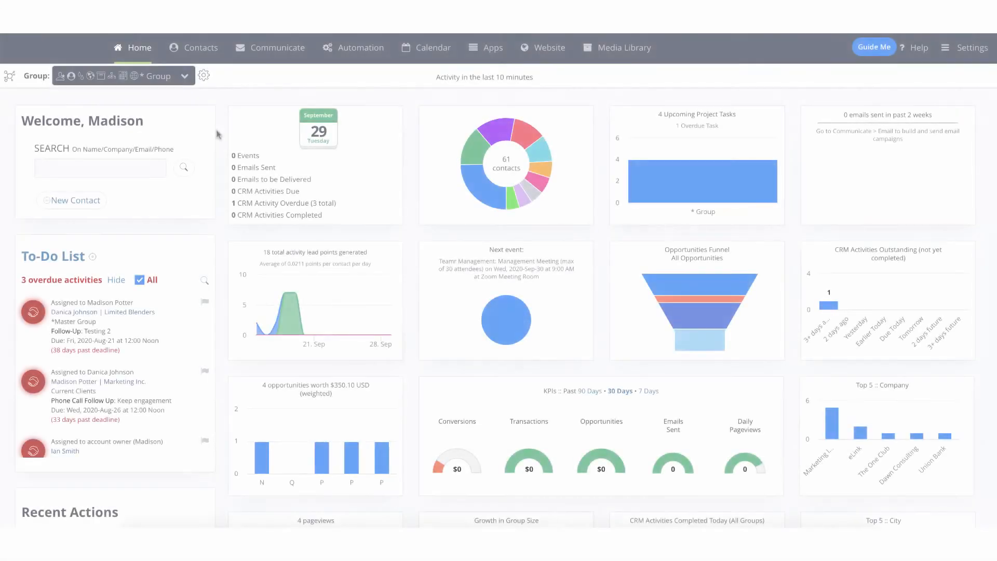
- Open the Emailer and review the Growth Hacking event email down to its "Update your profile" link
{"action": "mouse_move", "coordinate": [290, 49]}
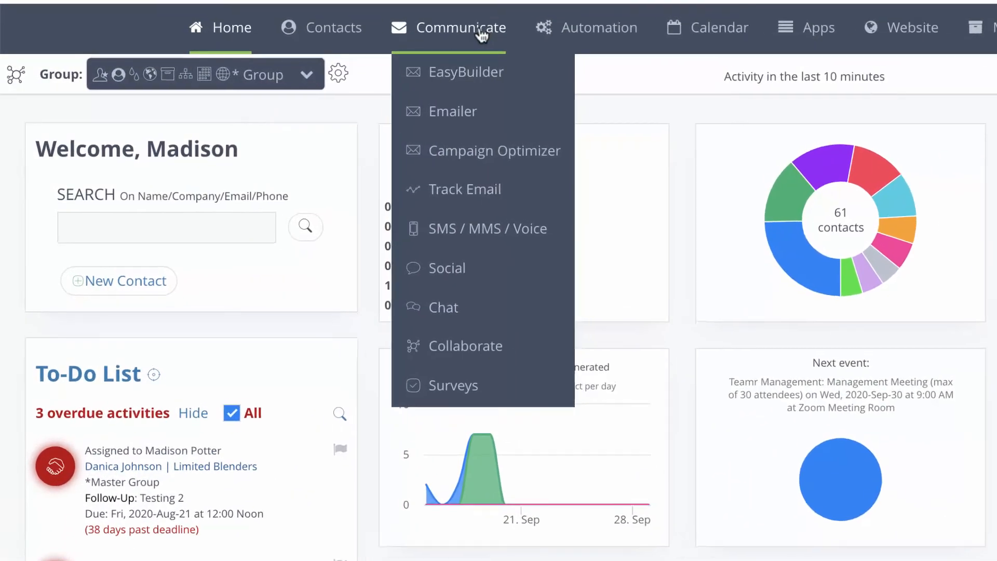
{"action": "left_click", "coordinate": [469, 110]}
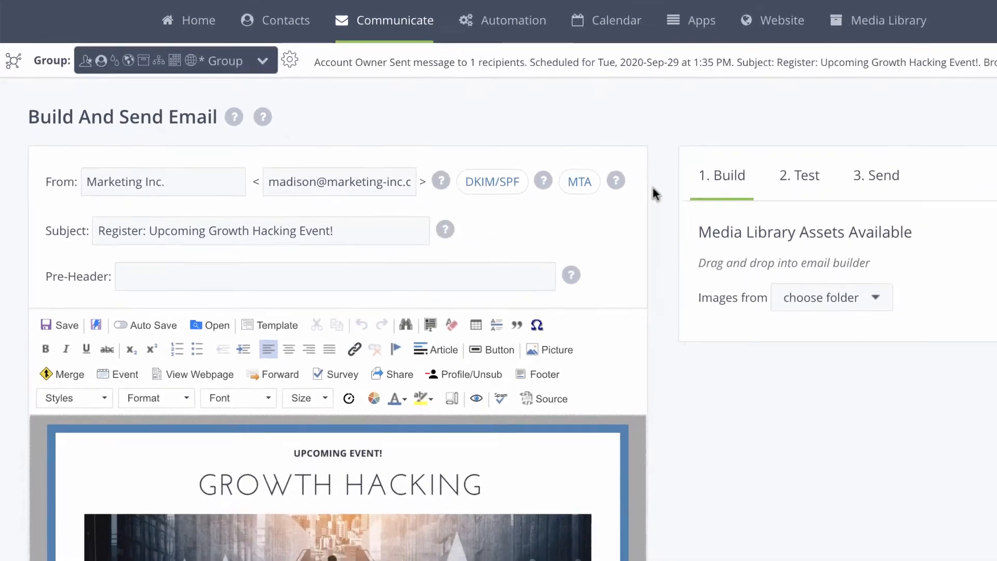
{"action": "scroll", "coordinate": [653, 189], "scroll_direction": "down", "scroll_amount": 4}
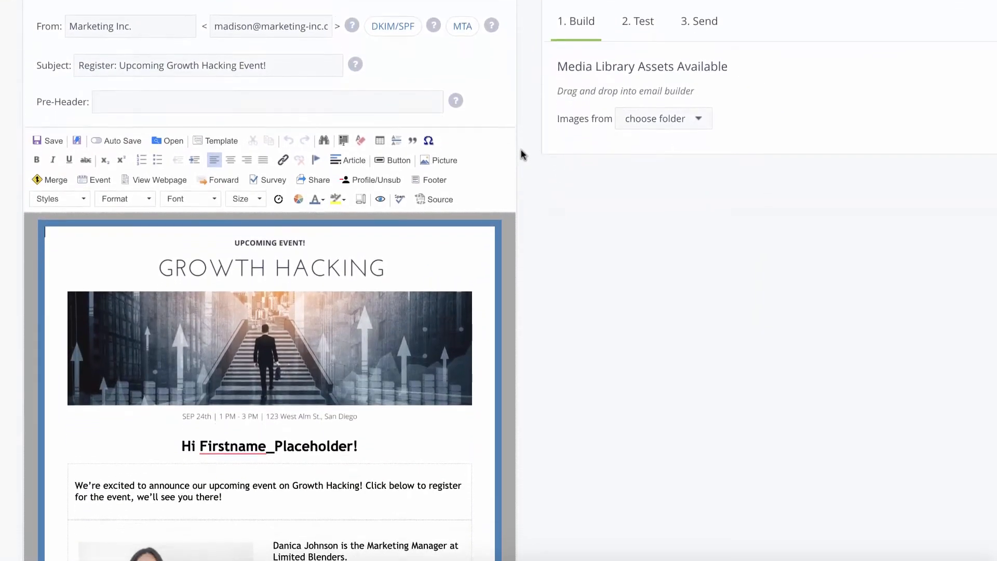
{"action": "scroll", "coordinate": [522, 154], "scroll_direction": "down", "scroll_amount": 8}
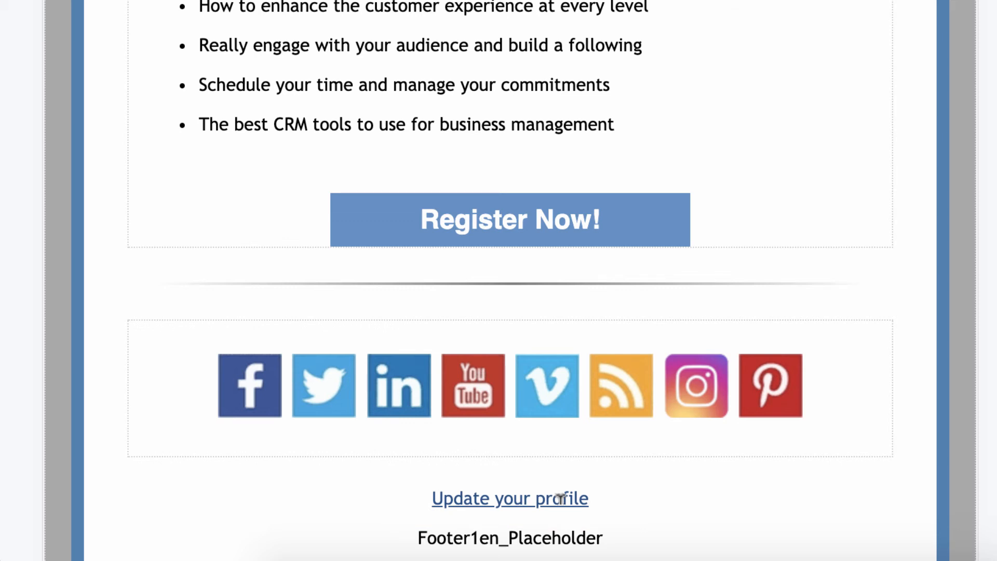
- Insert the English "Update Your Profile and Email Preferences" unsubscribe placeholder into the event email
{"action": "scroll", "coordinate": [561, 499], "scroll_direction": "up", "scroll_amount": 10}
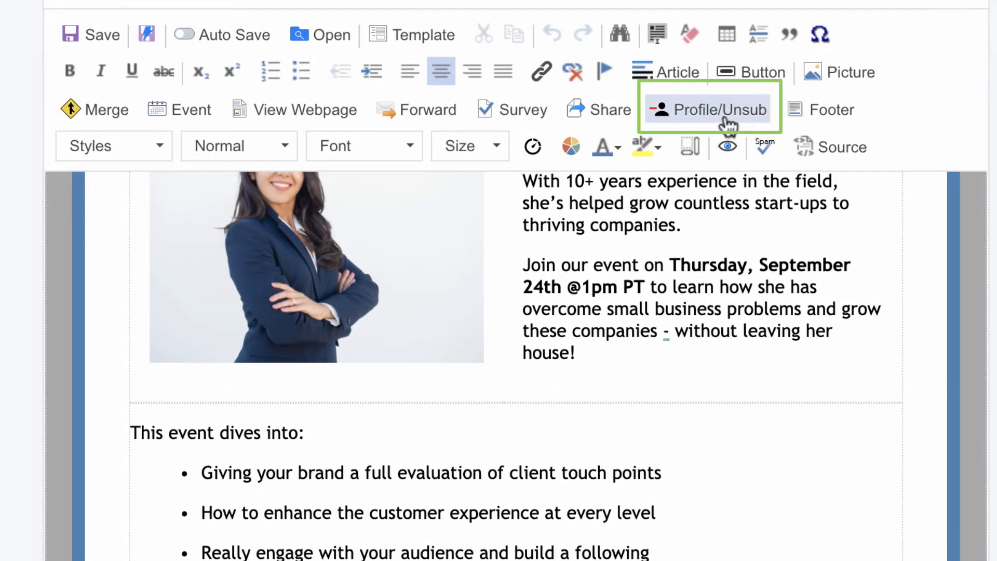
{"action": "left_click", "coordinate": [728, 124]}
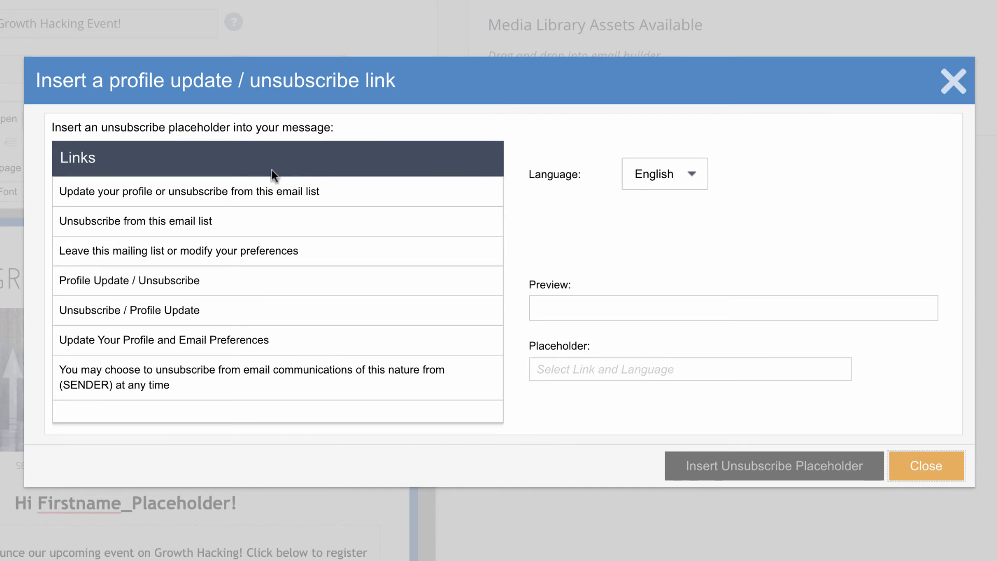
{"action": "left_click", "coordinate": [243, 352]}
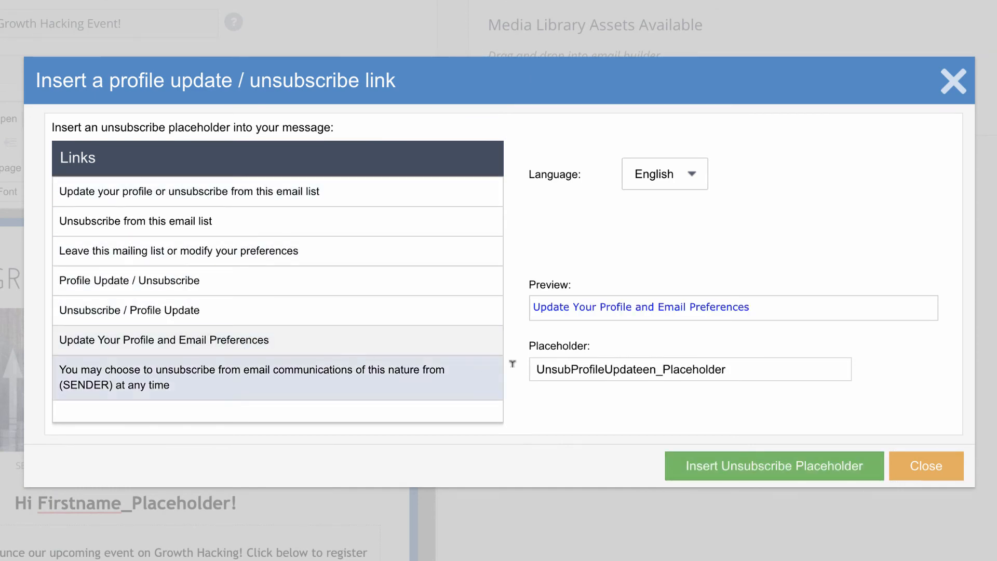
{"action": "left_click", "coordinate": [815, 479]}
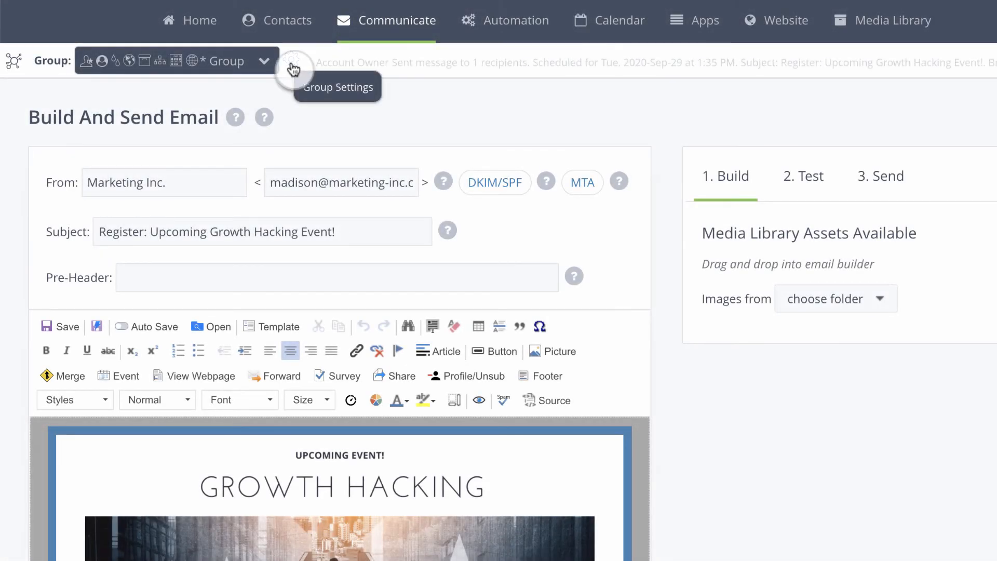
- Open the group's Email/Web Options settings and go to the custom object entries among the Profile Update Fields
{"action": "left_click", "coordinate": [292, 61]}
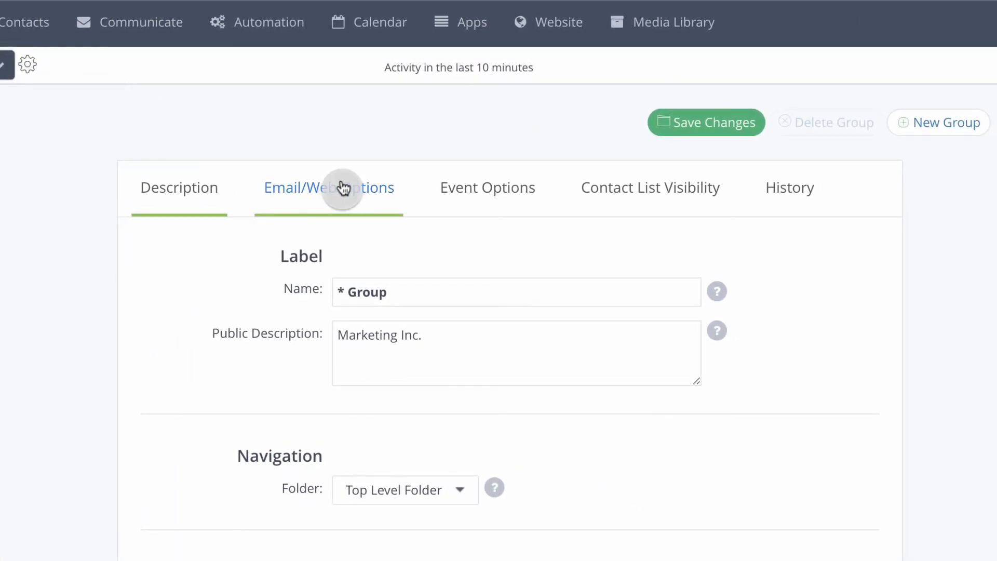
{"action": "left_click", "coordinate": [339, 185]}
{"action": "scroll", "coordinate": [352, 188], "scroll_direction": "down", "scroll_amount": 15}
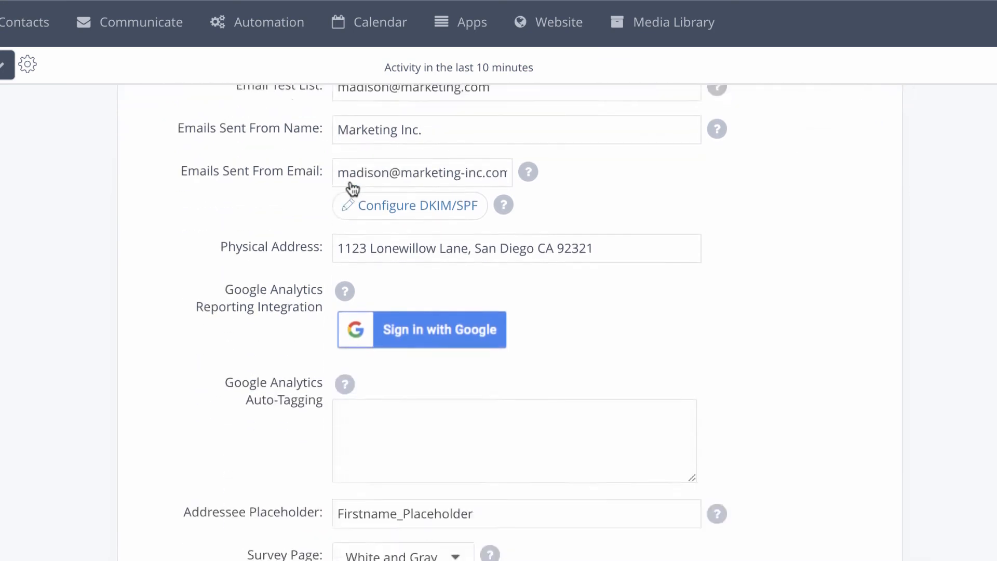
{"action": "scroll", "coordinate": [351, 186], "scroll_direction": "down", "scroll_amount": 7}
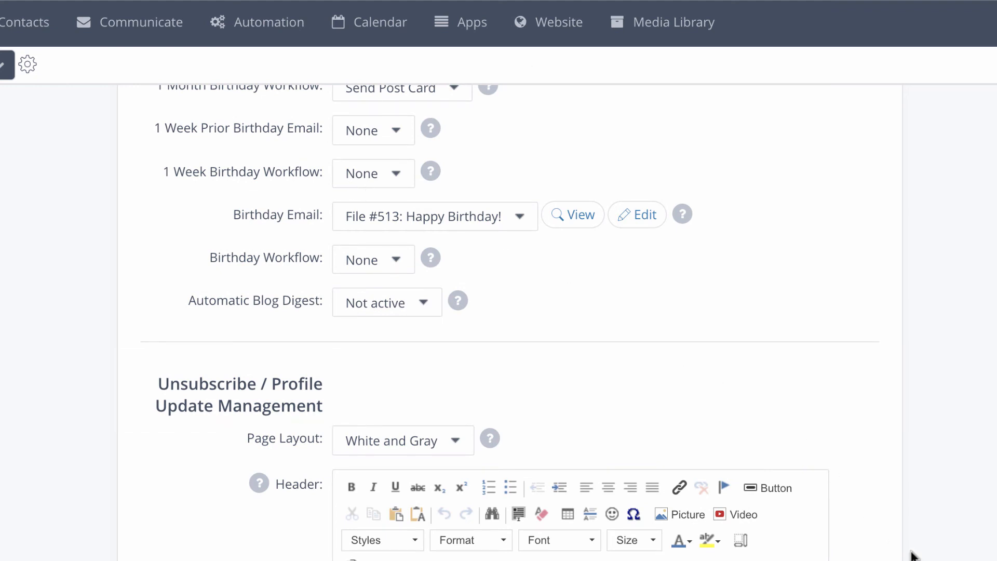
{"action": "scroll", "coordinate": [499, 312], "scroll_direction": "down", "scroll_amount": 10}
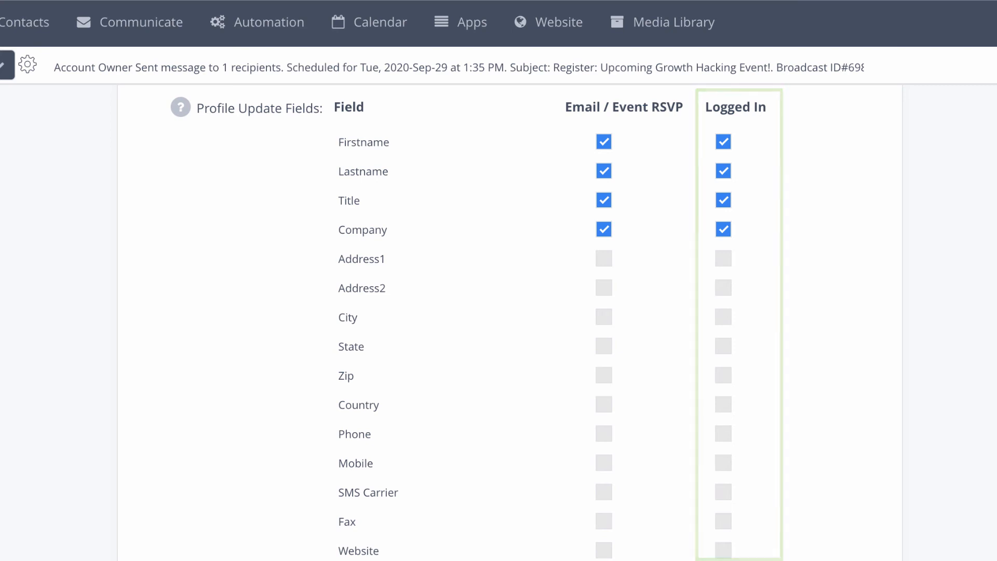
{"action": "scroll", "coordinate": [499, 322], "scroll_direction": "down", "scroll_amount": 10}
{"action": "scroll", "coordinate": [499, 322], "scroll_direction": "down", "scroll_amount": 4}
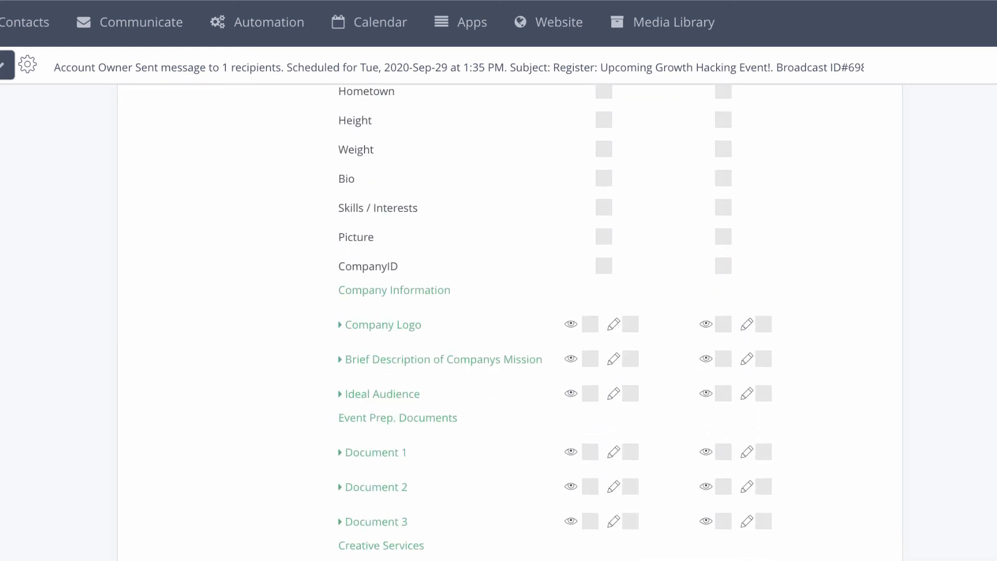
{"action": "scroll", "coordinate": [499, 323], "scroll_direction": "down", "scroll_amount": 1}
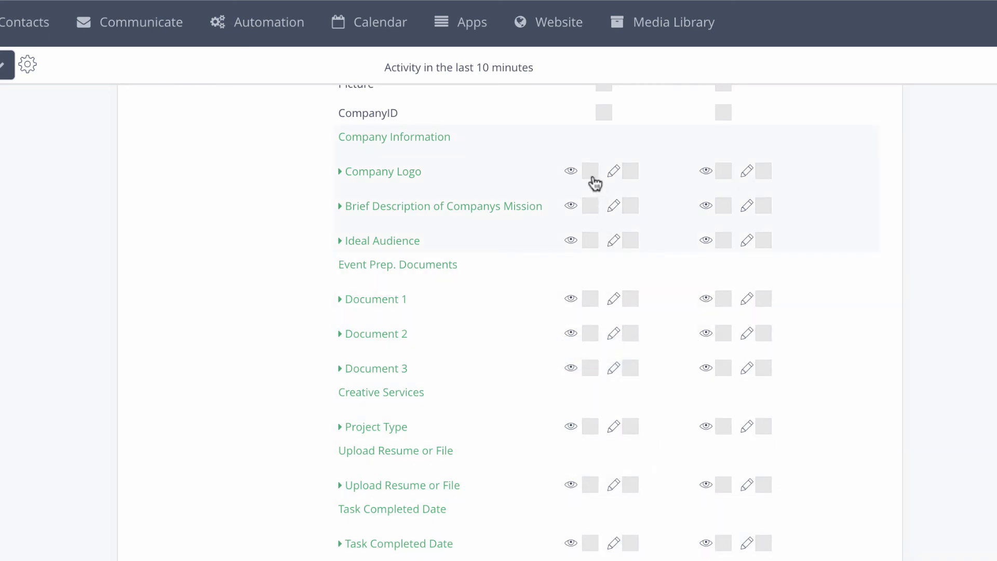
- Allow editing through Email / Event RSVP for all three Company Information fields and Event Prep. Documents 1, 2 and 3
{"action": "left_click", "coordinate": [633, 177]}
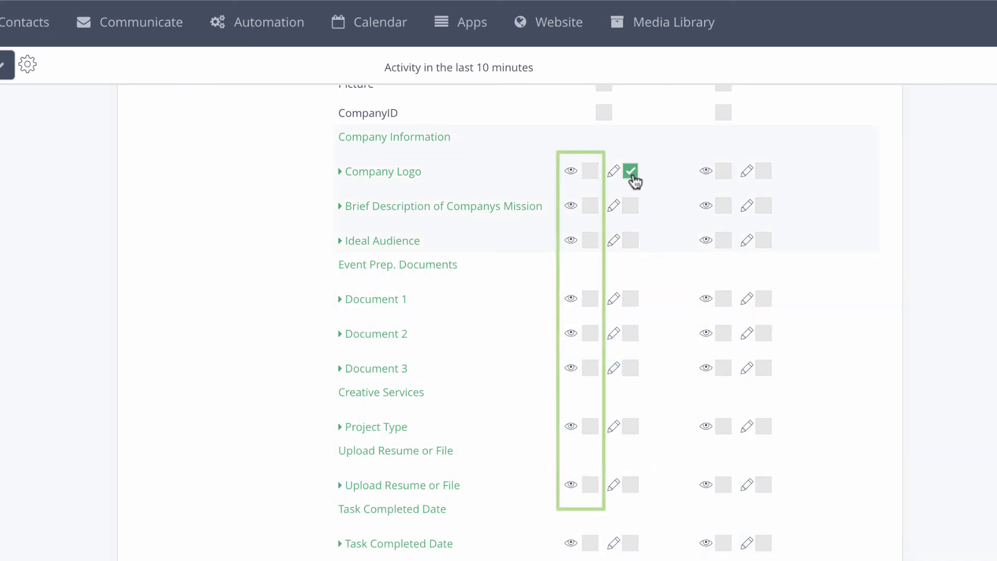
{"action": "left_click", "coordinate": [633, 205]}
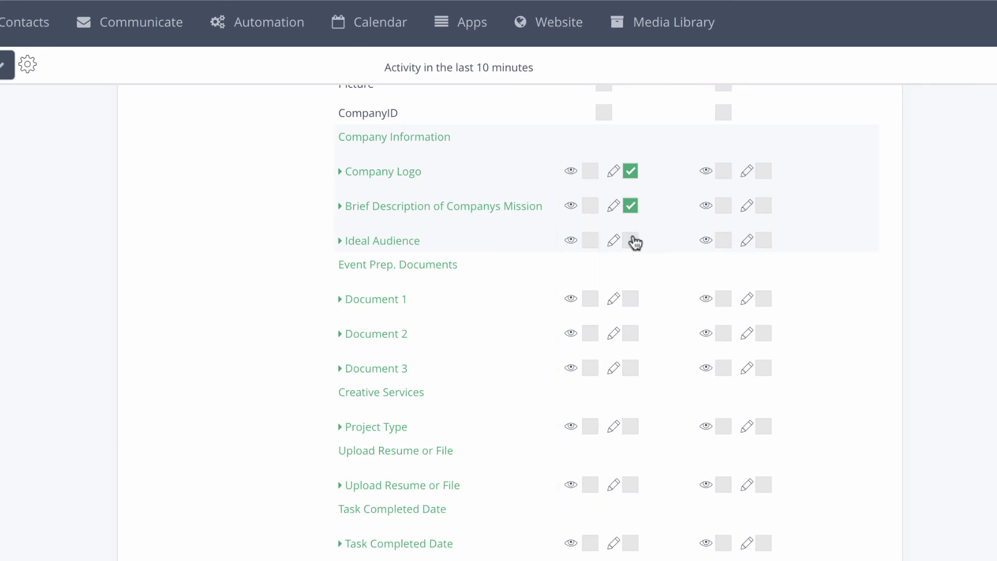
{"action": "left_click", "coordinate": [633, 240]}
{"action": "left_click", "coordinate": [631, 299]}
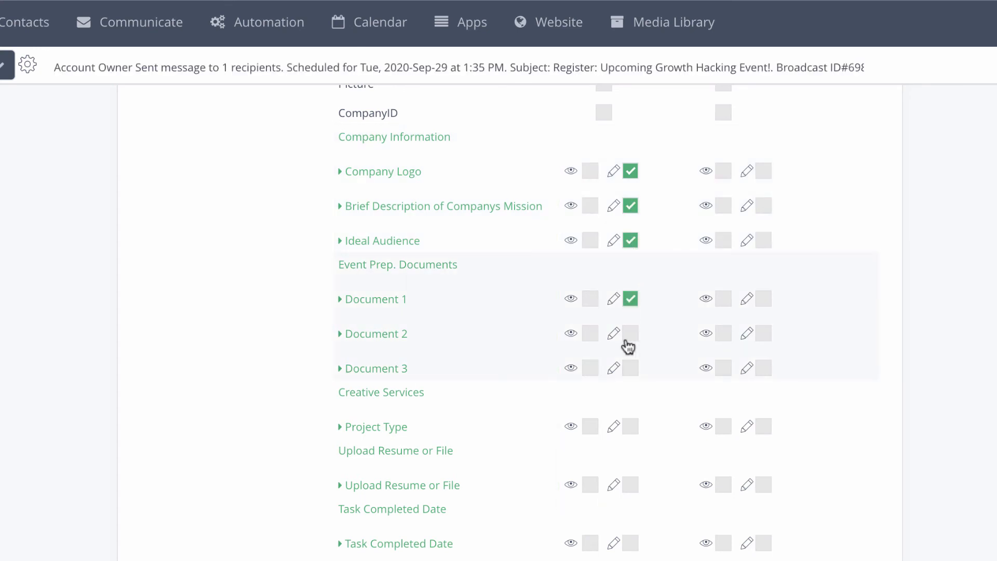
{"action": "left_click", "coordinate": [631, 334]}
{"action": "left_click", "coordinate": [629, 370]}
- Follow the "Update your profile" link in the received event email and examine the custom object fields on the profile form
{"action": "left_click", "coordinate": [240, 539]}
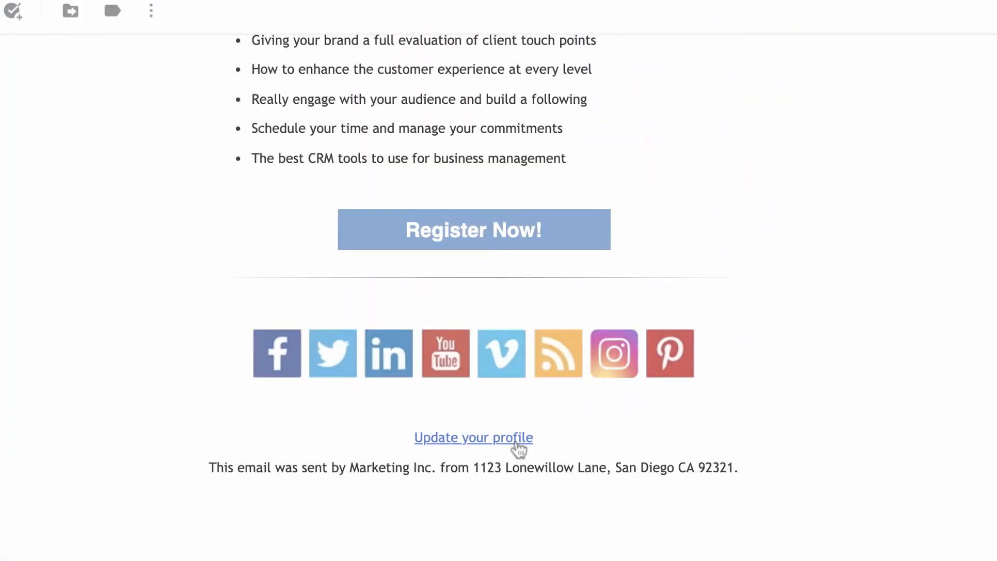
{"action": "left_click", "coordinate": [518, 445]}
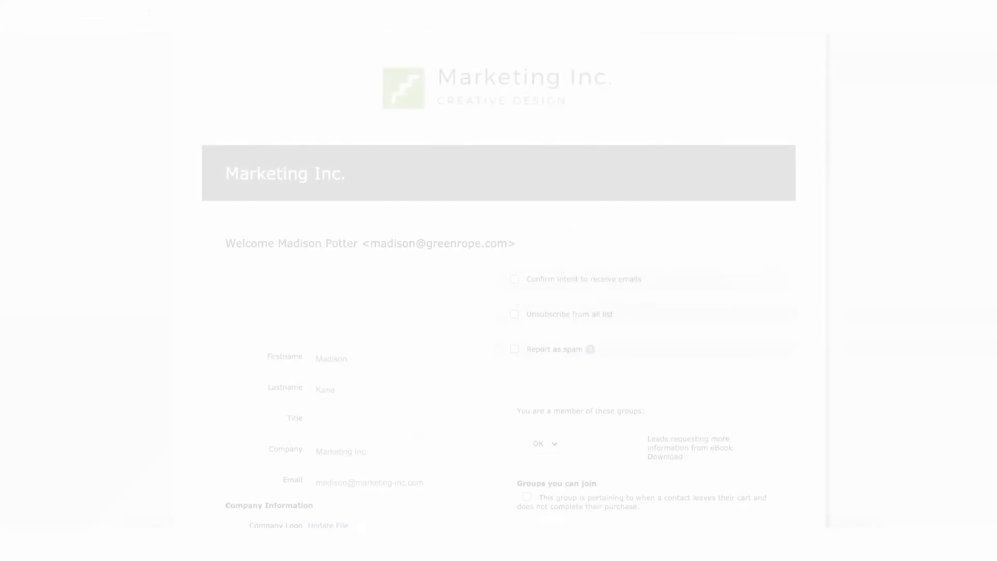
{"action": "scroll", "coordinate": [569, 232], "scroll_direction": "down", "scroll_amount": 5}
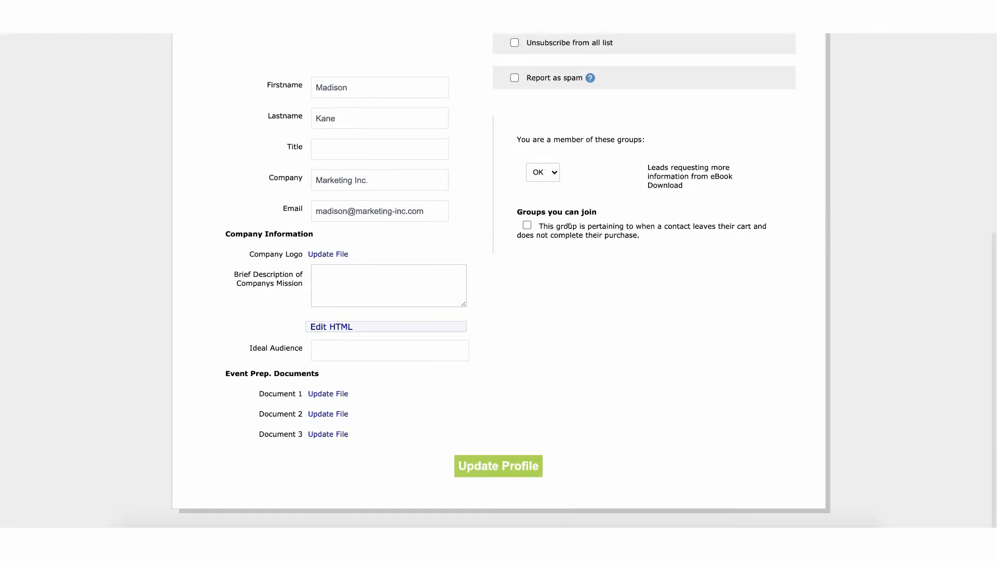
{"action": "scroll", "coordinate": [492, 269], "scroll_direction": "up", "scroll_amount": 2}
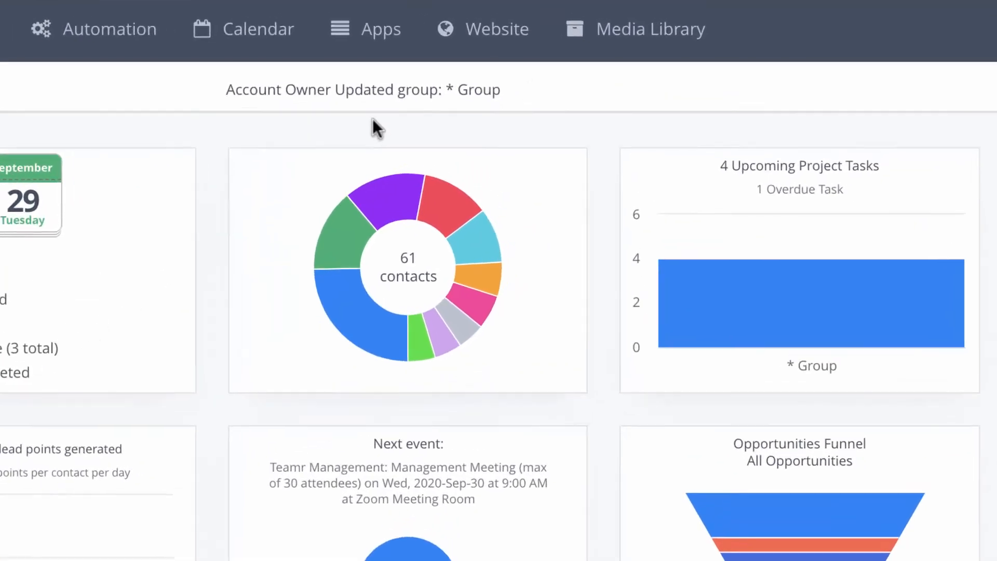
- Open the eBook Download signup form for editing and go to the custom object fields among the information it collects
{"action": "mouse_move", "coordinate": [494, 48]}
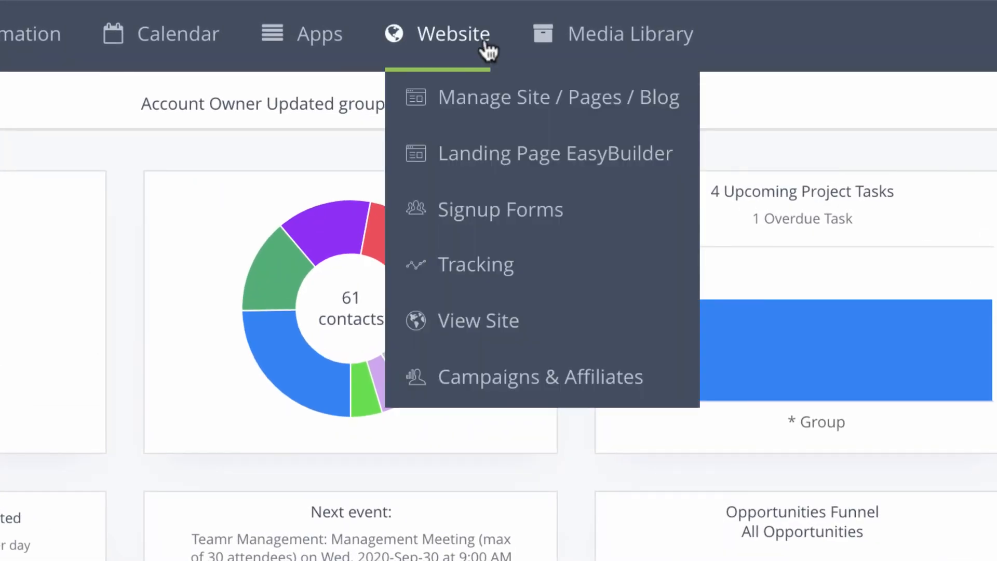
{"action": "left_click", "coordinate": [530, 220]}
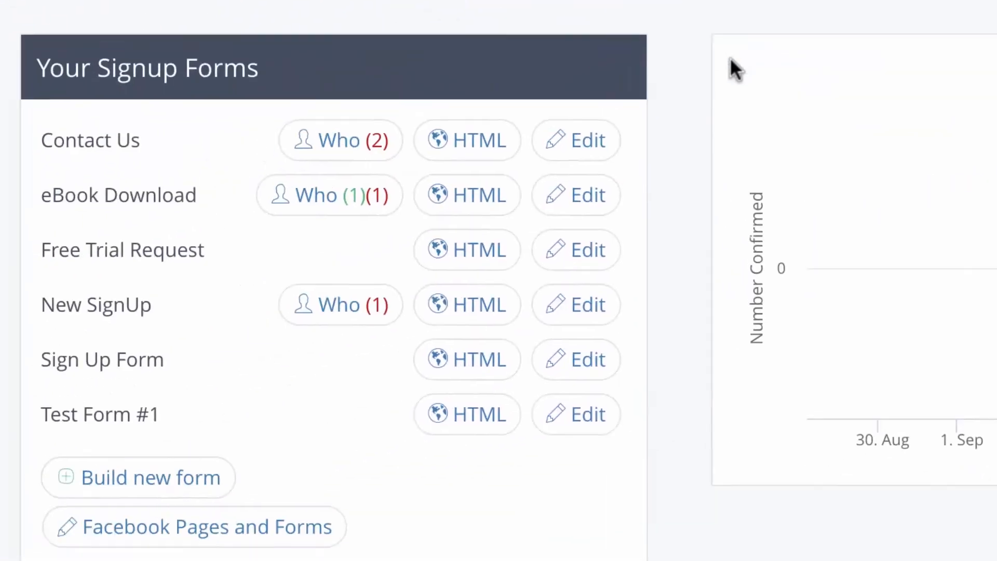
{"action": "left_click", "coordinate": [607, 194]}
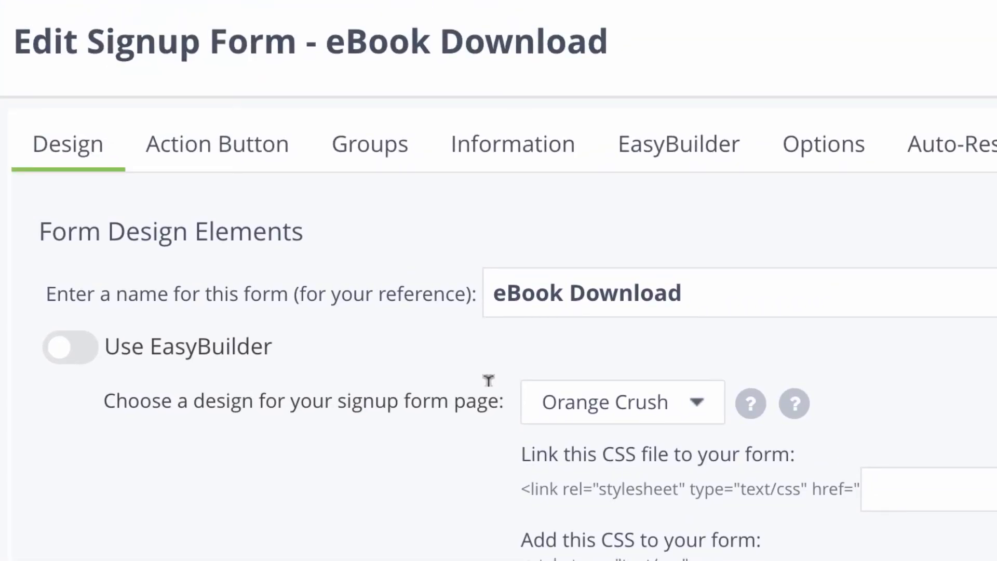
{"action": "left_click", "coordinate": [515, 159]}
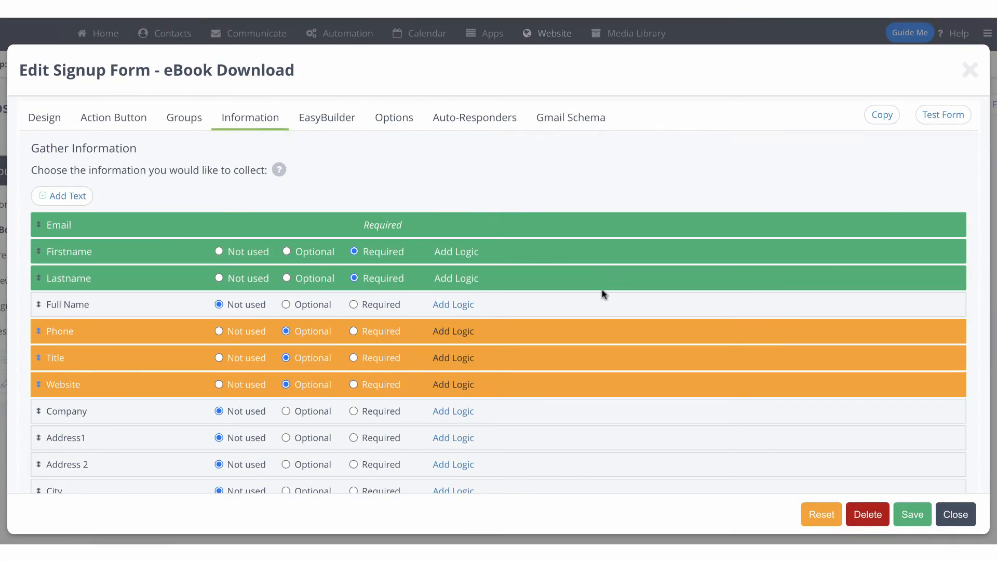
{"action": "scroll", "coordinate": [634, 318], "scroll_direction": "down", "scroll_amount": 15}
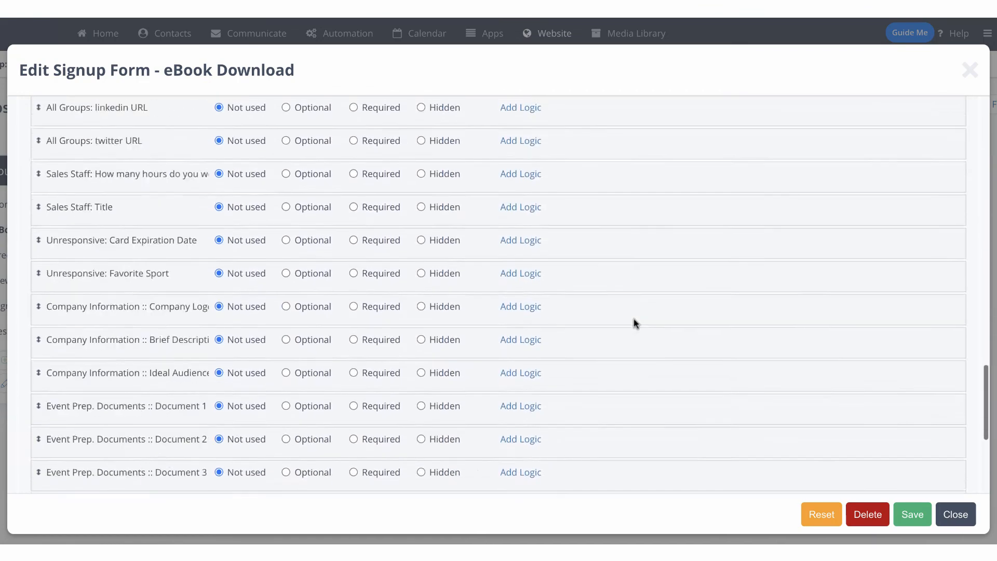
{"action": "scroll", "coordinate": [635, 324], "scroll_direction": "down", "scroll_amount": 3}
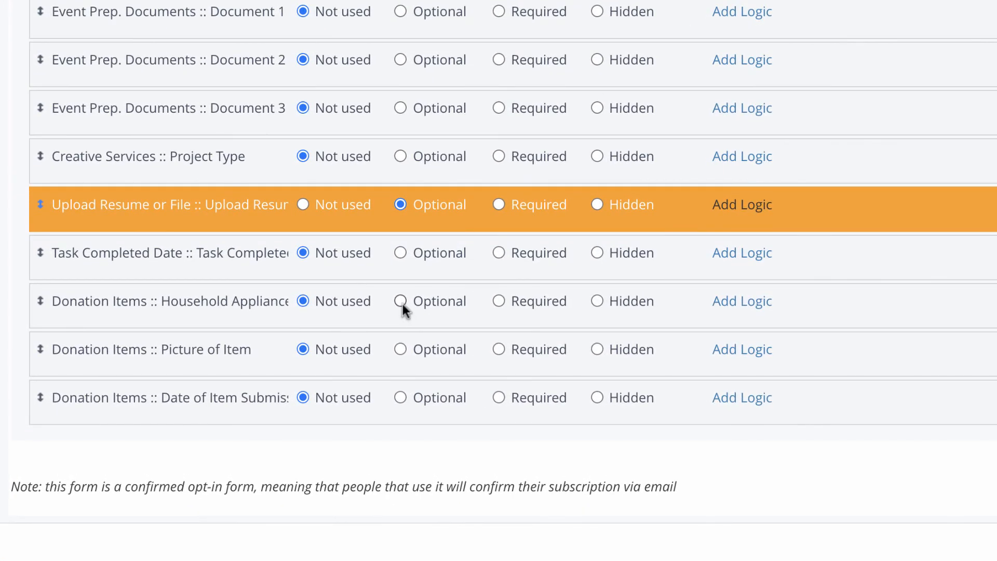
- Make the three Donation Items fields optional and move Date of Item Submission above Household Appliances
{"action": "left_click", "coordinate": [400, 302]}
{"action": "left_click", "coordinate": [400, 350]}
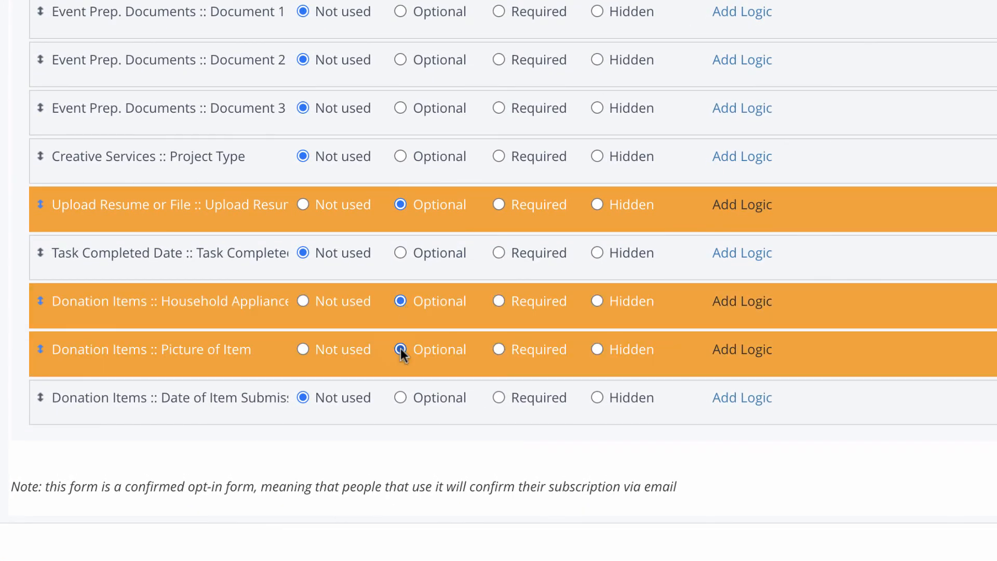
{"action": "left_click", "coordinate": [401, 398]}
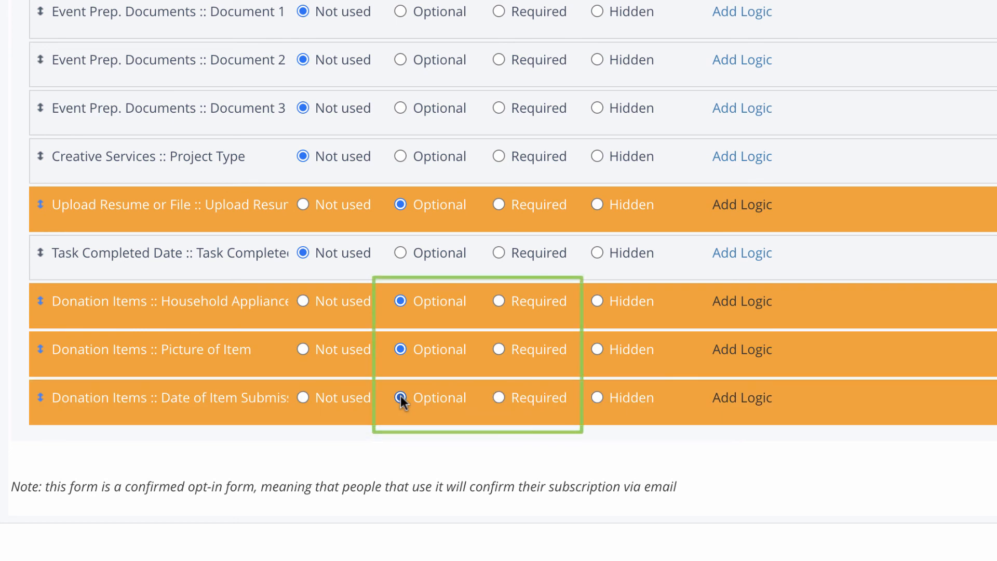
{"action": "left_click_drag", "start_coordinate": [42, 401], "coordinate": [37, 335]}
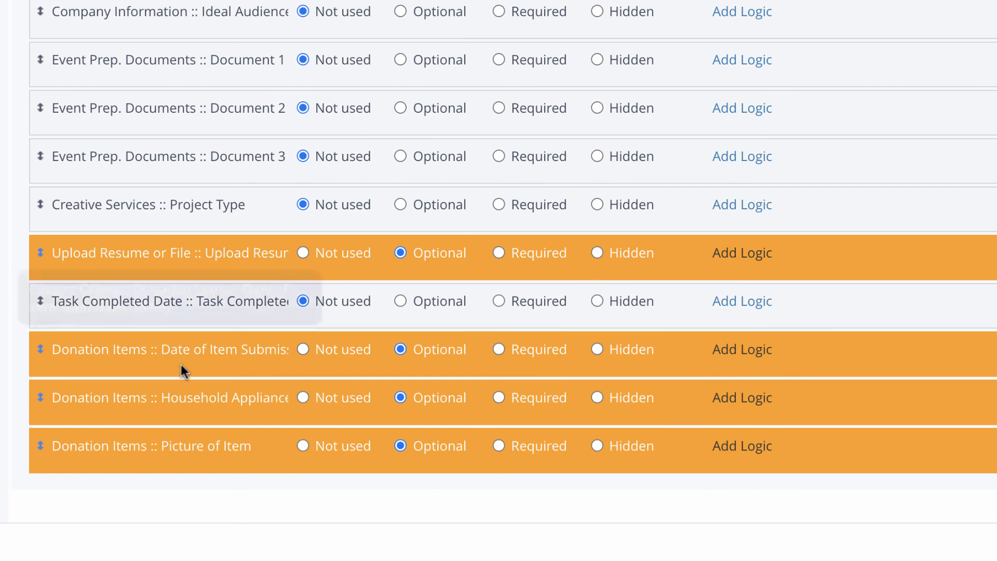
- Add logic to the Donation Items Household Appliances field so it shows if Company is "Marketing Inc."
{"action": "left_click", "coordinate": [741, 406]}
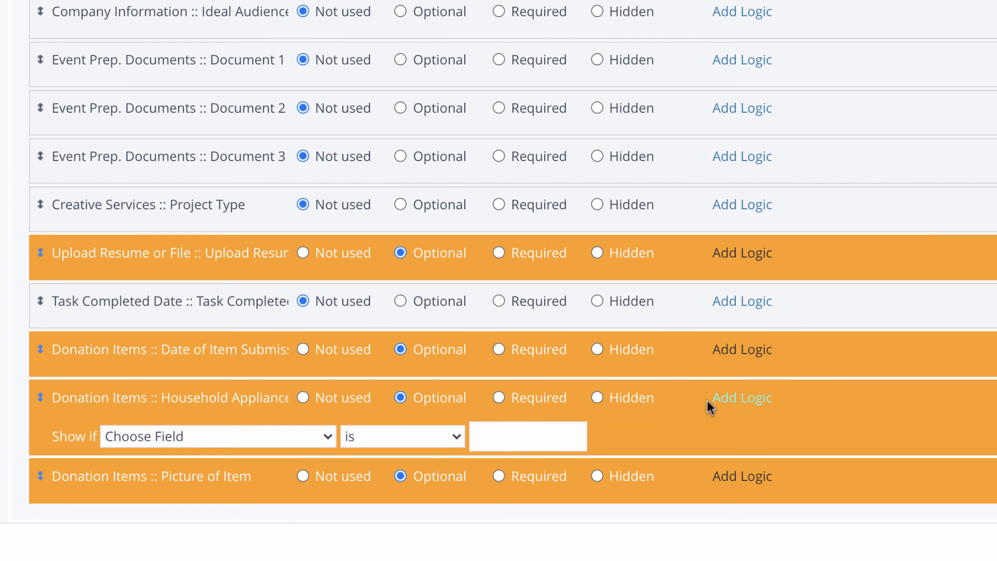
{"action": "left_click", "coordinate": [300, 444]}
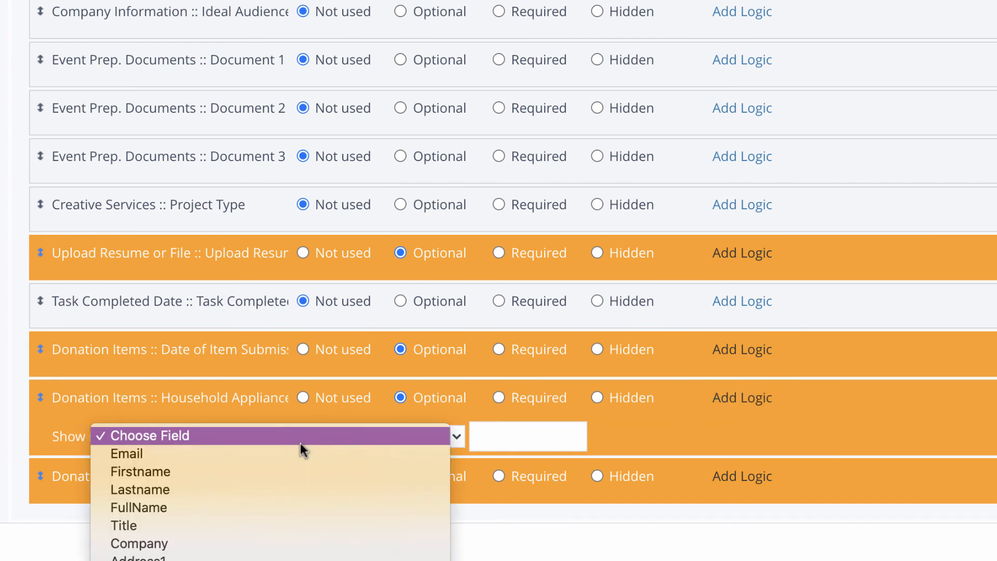
{"action": "left_click", "coordinate": [298, 544]}
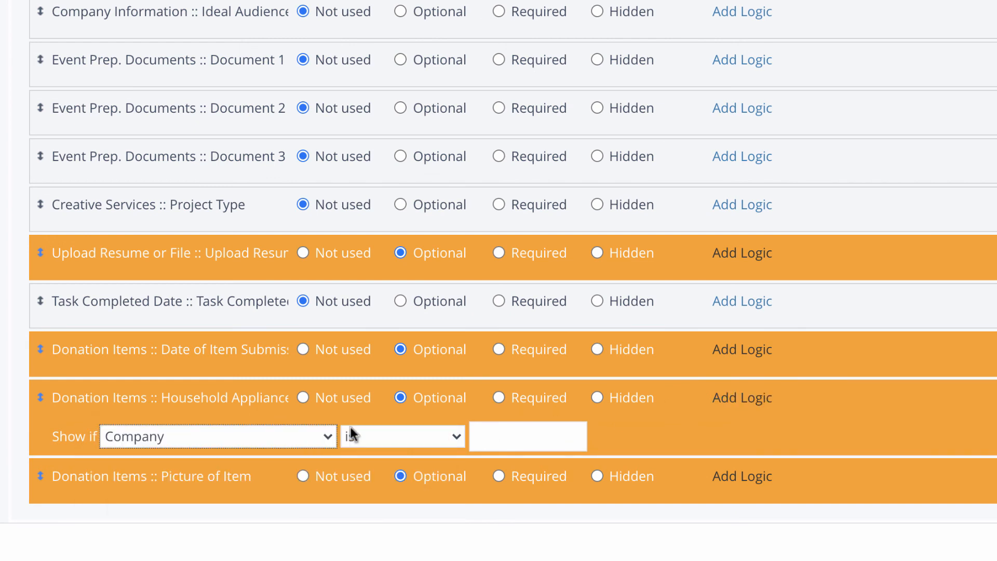
{"action": "left_click", "coordinate": [523, 438]}
{"action": "type", "text": "Marketing Inc."}
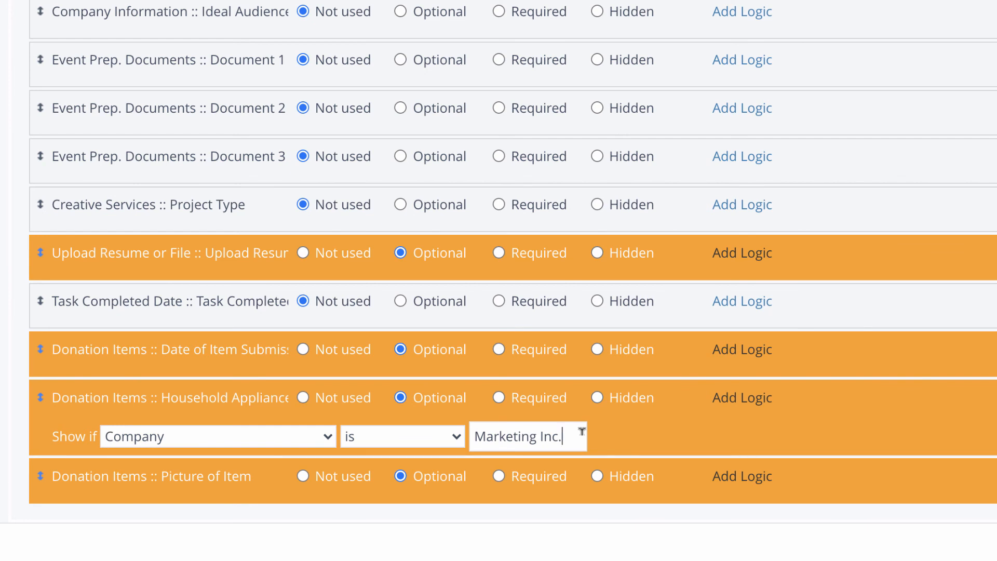
- Make the Date of Item Submission field hidden, automatically set to "Datetime_Placeholder", and save the form
{"action": "left_click", "coordinate": [599, 350]}
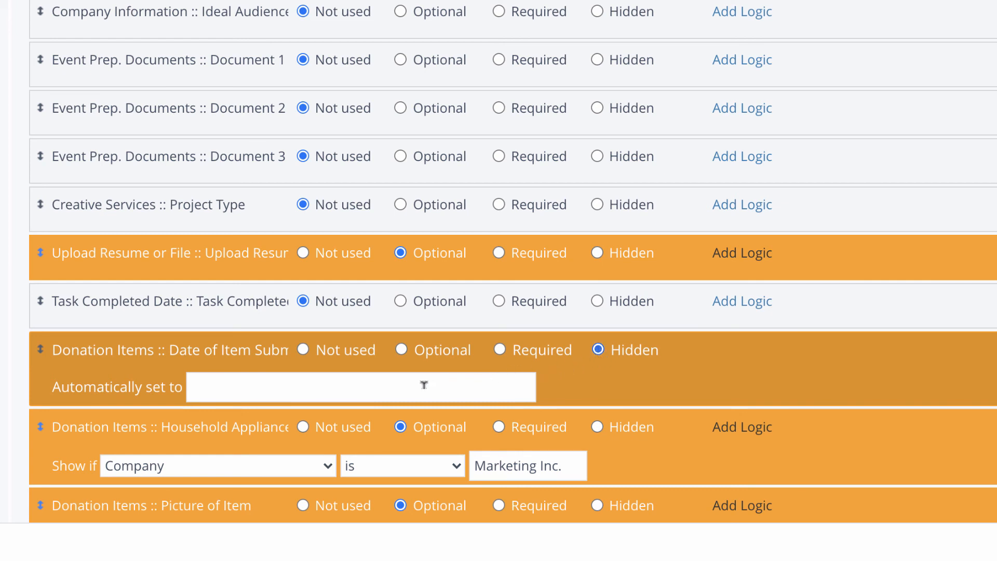
{"action": "type", "text": "Datetime_Placeholder"}
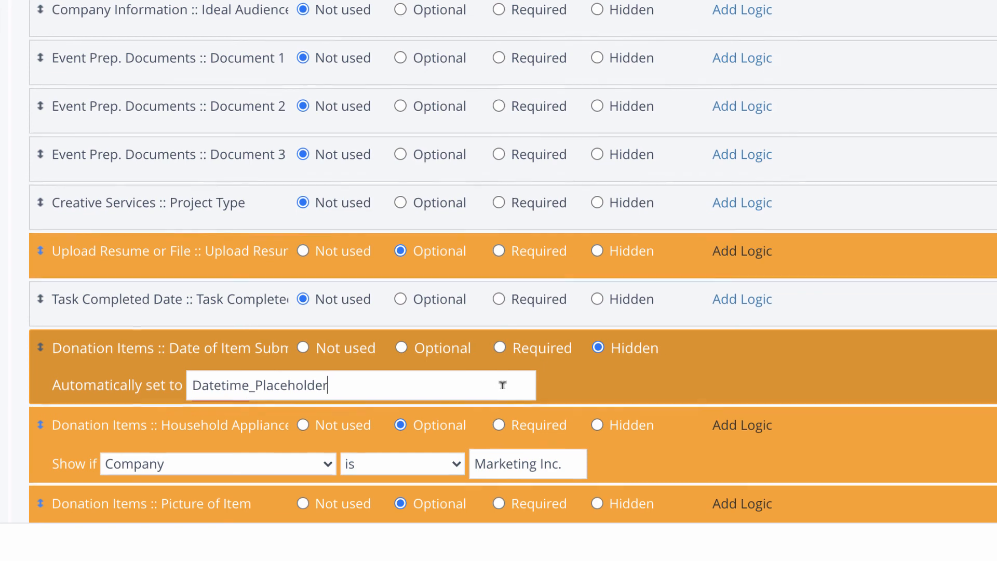
{"action": "scroll", "coordinate": [503, 385], "scroll_direction": "down", "scroll_amount": 1}
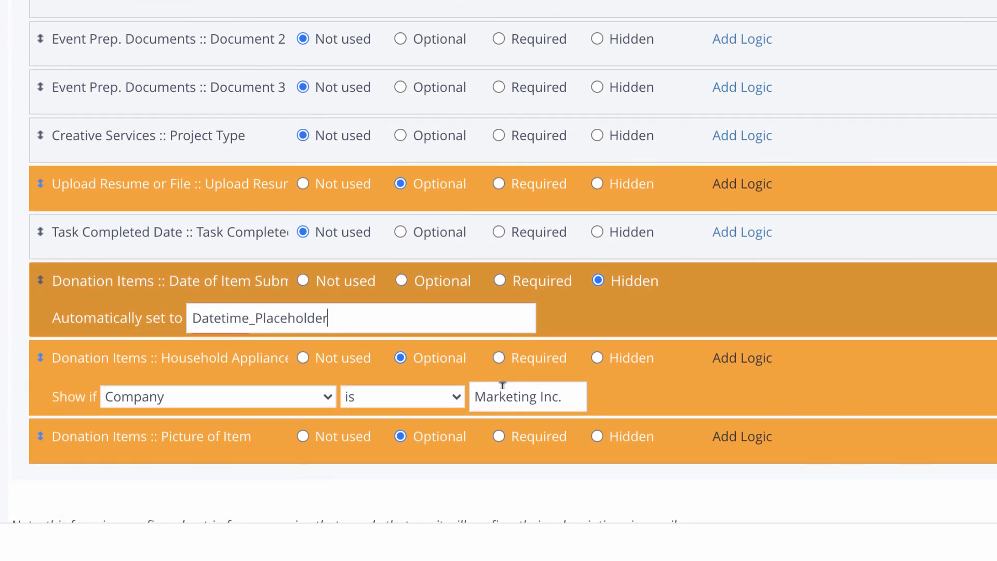
{"action": "scroll", "coordinate": [503, 385], "scroll_direction": "up", "scroll_amount": 1}
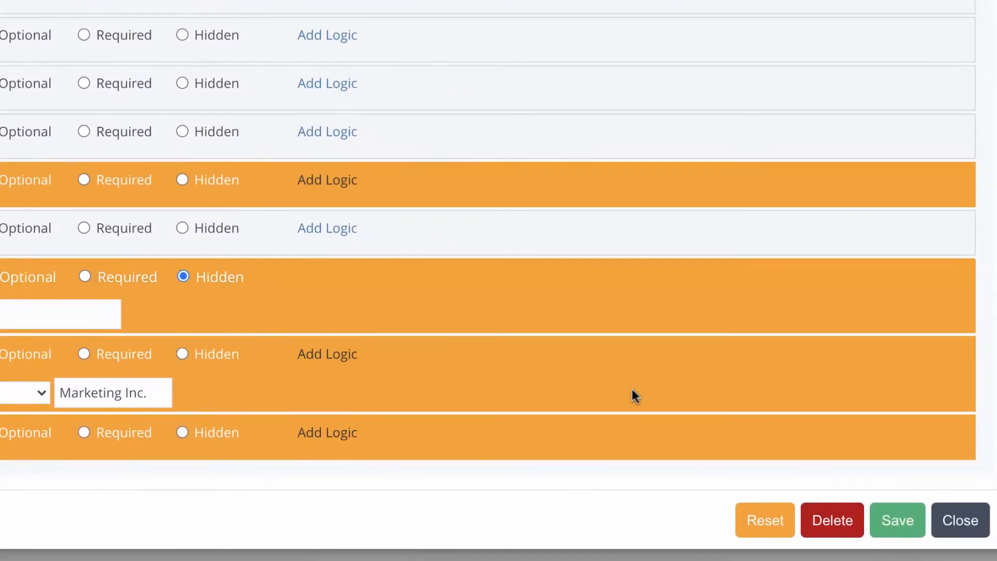
{"action": "left_click", "coordinate": [905, 524]}
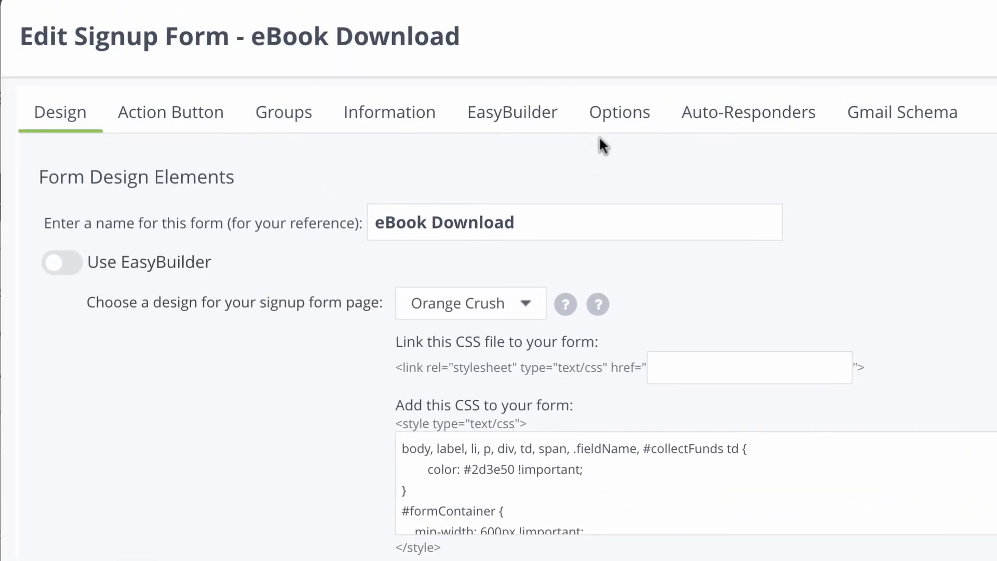
- In the form options, set the Donation Items initial display to Compressed and check the choices for allowing multiple objects
{"action": "left_click", "coordinate": [620, 115]}
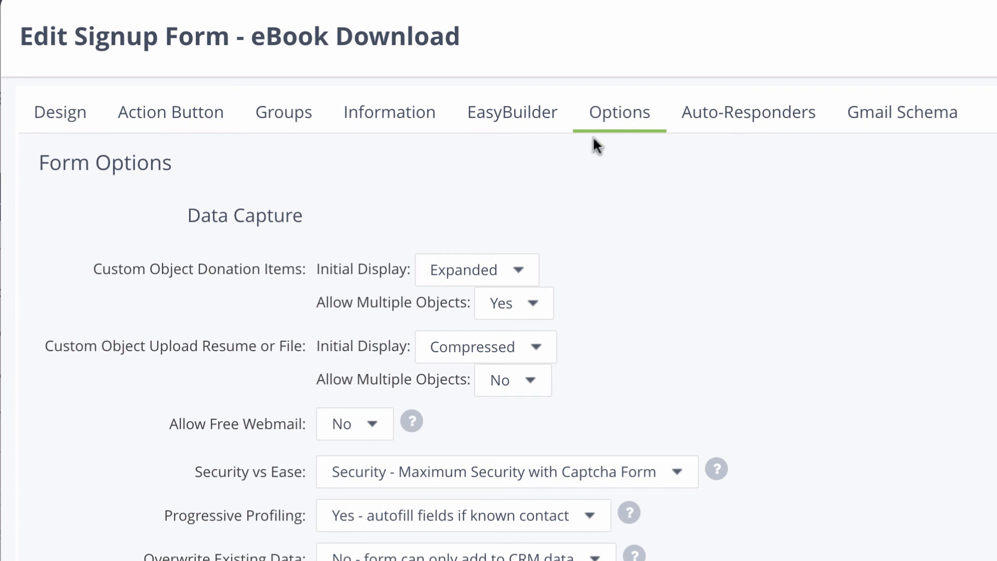
{"action": "left_click", "coordinate": [498, 277]}
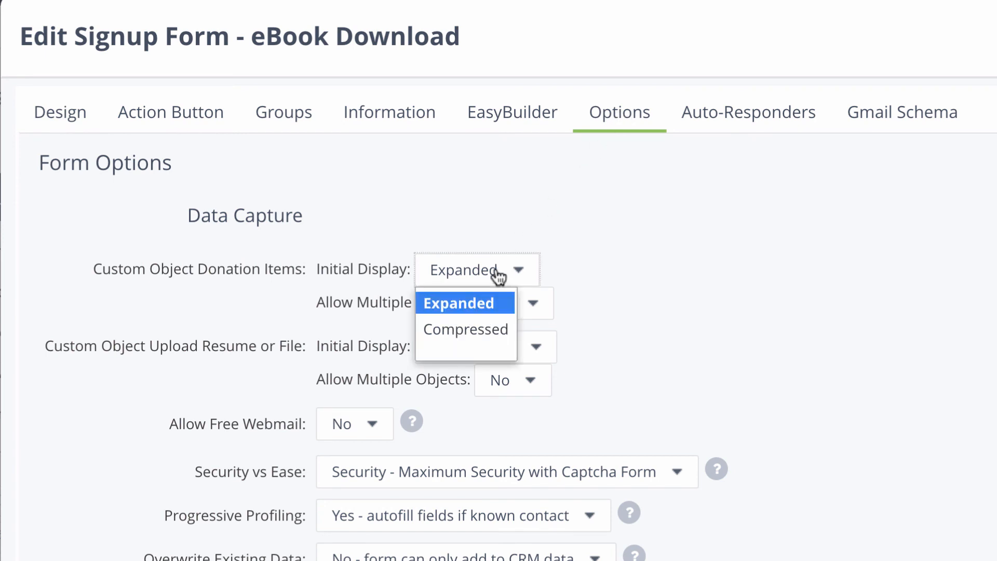
{"action": "left_click", "coordinate": [498, 331]}
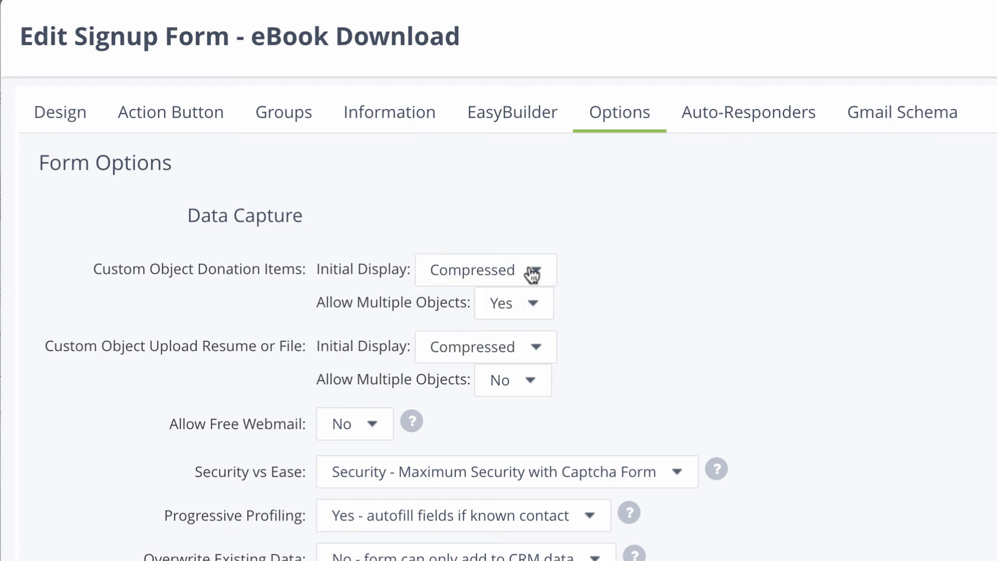
{"action": "left_click", "coordinate": [534, 308]}
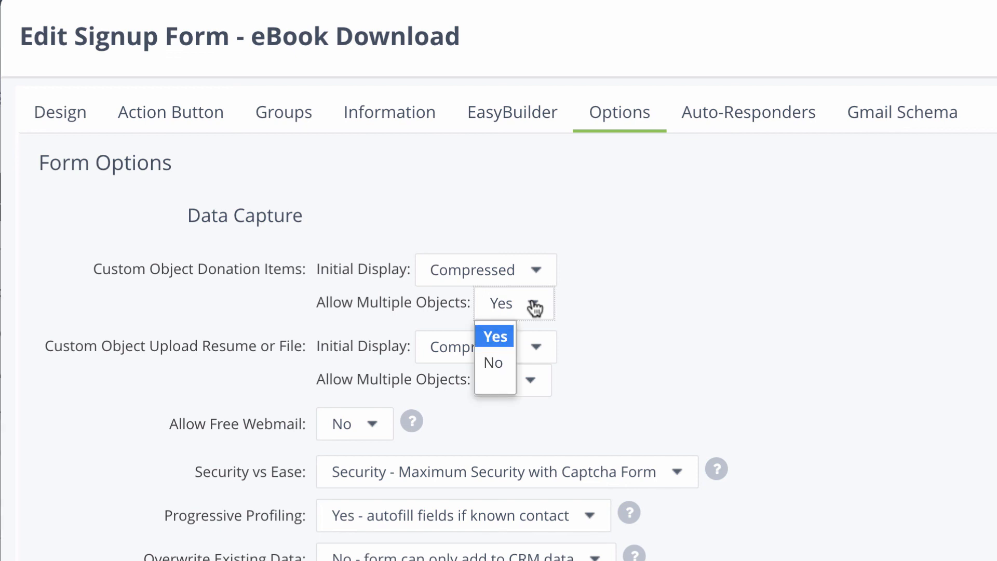
{"action": "left_click", "coordinate": [530, 309]}
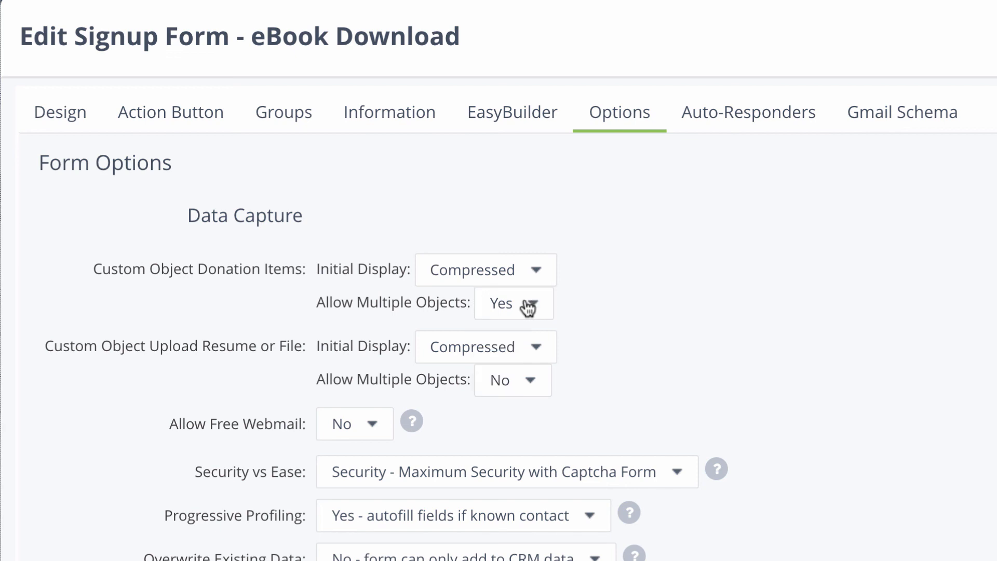
- View the live signup form, toggle the Upload Resume or File section and expand the Donation Items fields
{"action": "left_click", "coordinate": [888, 163]}
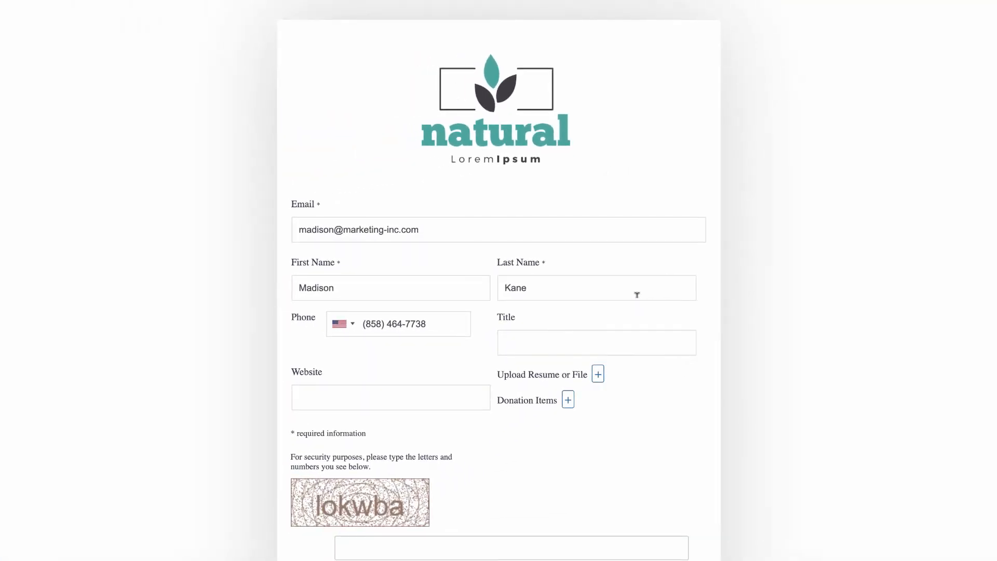
{"action": "left_click", "coordinate": [599, 375]}
{"action": "left_click", "coordinate": [599, 375]}
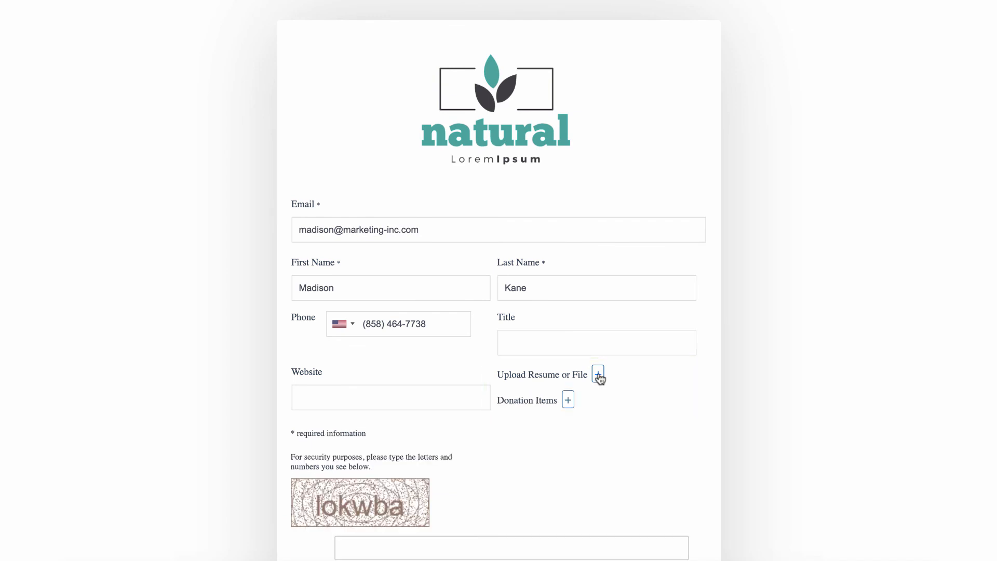
{"action": "left_click", "coordinate": [568, 401]}
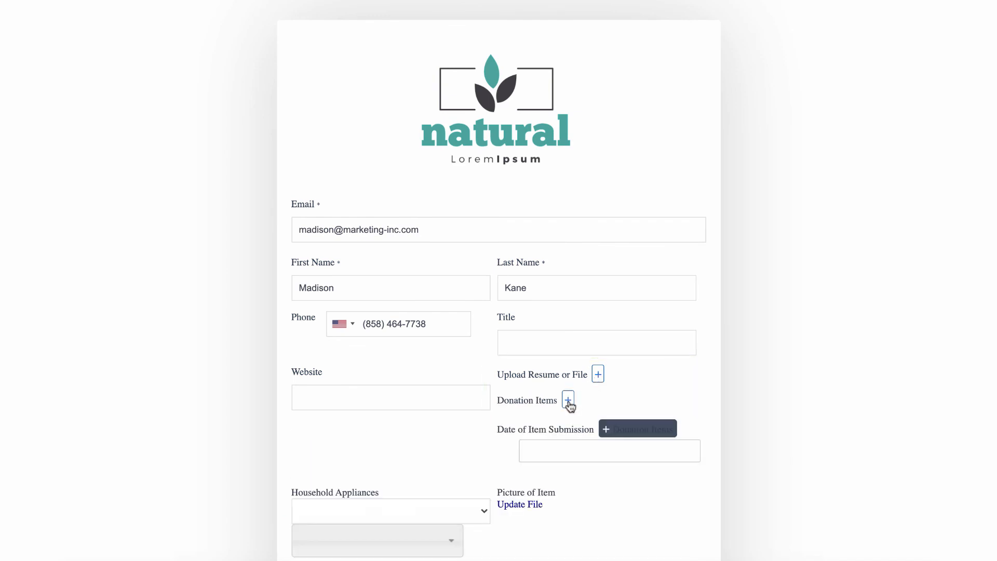